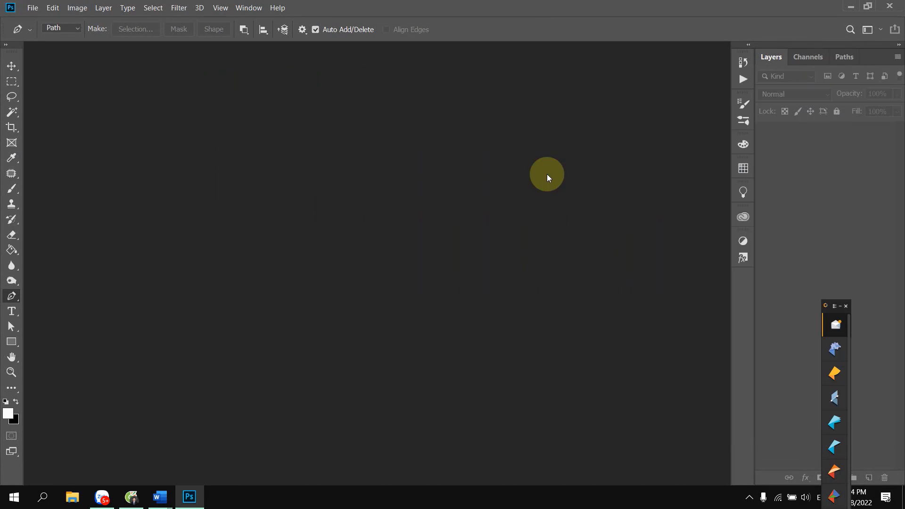
Minimize the empty Photoshop workspace to reveal the desktop with the incense photo folder.
{"action": "left_click", "coordinate": [850, 6]}
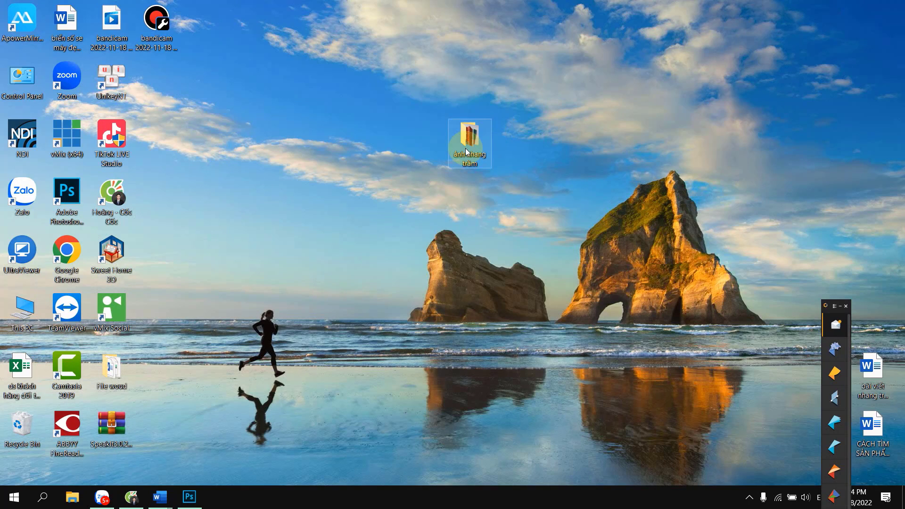
Open the ảnh nhang trầm folder from the desktop and select its five photos.
{"action": "left_click_drag", "start_coordinate": [465, 150], "coordinate": [420, 94]}
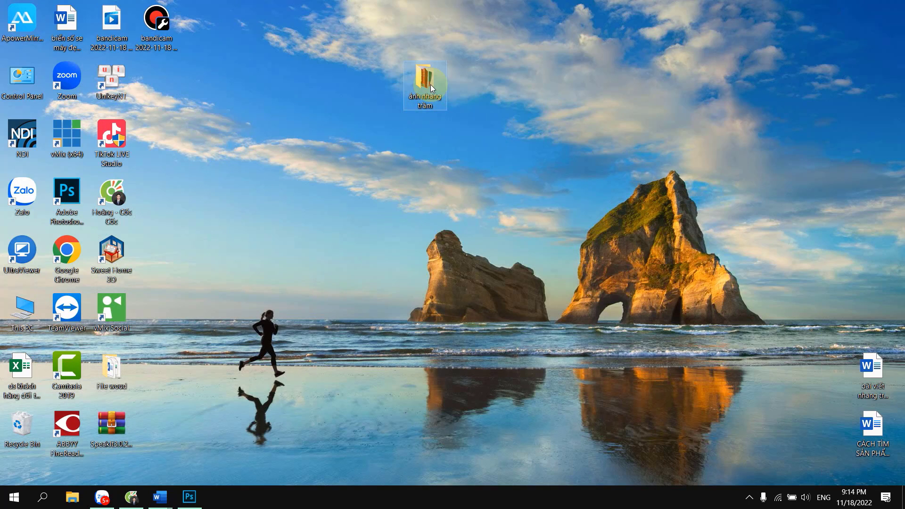
{"action": "double_click", "coordinate": [430, 84]}
{"action": "left_click", "coordinate": [495, 141]}
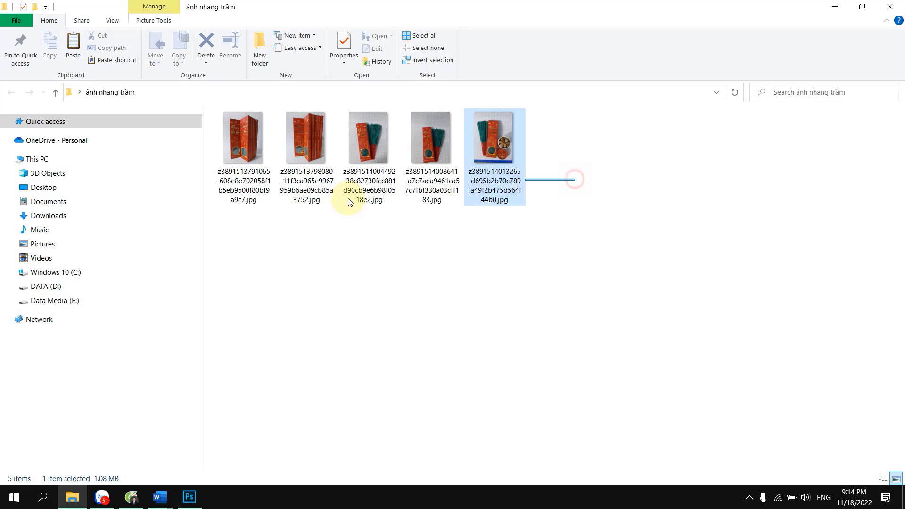
{"action": "left_click_drag", "start_coordinate": [350, 202], "coordinate": [258, 201]}
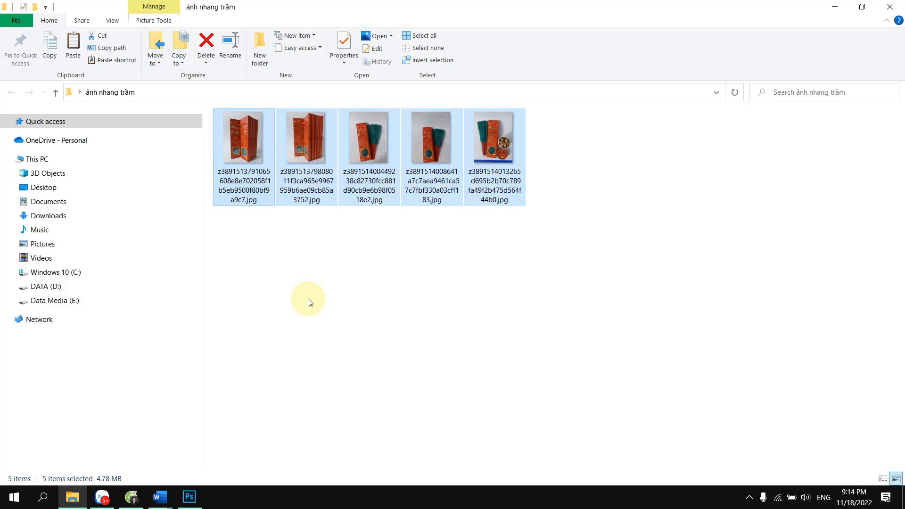
{"action": "left_click", "coordinate": [329, 284]}
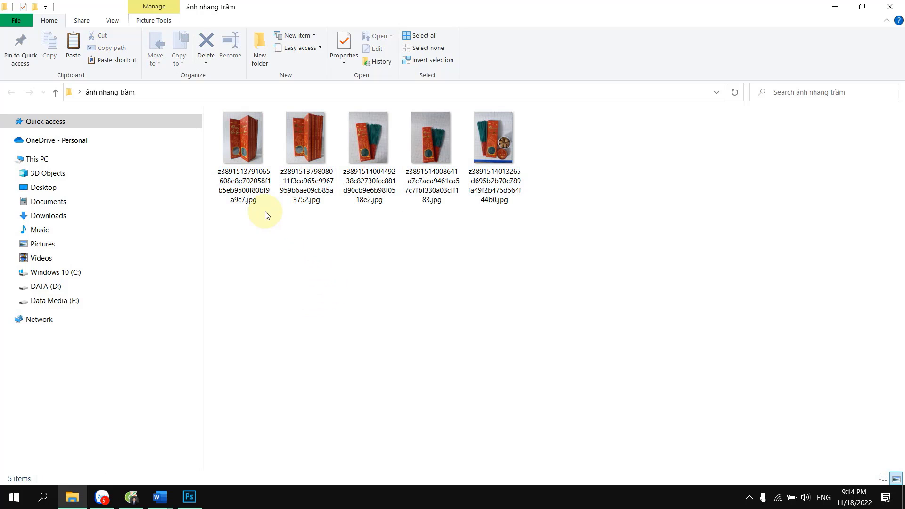
{"action": "left_click", "coordinate": [251, 194]}
{"action": "left_click", "coordinate": [328, 147]}
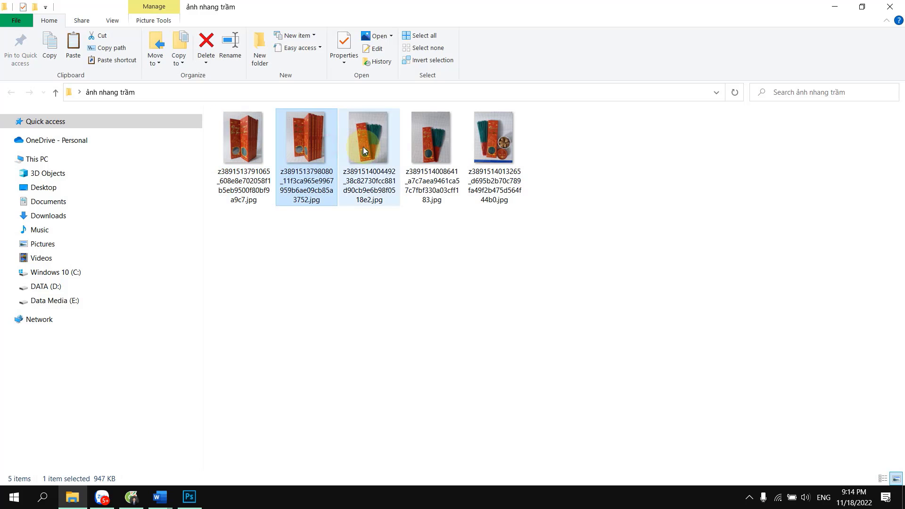
{"action": "left_click", "coordinate": [361, 156]}
{"action": "left_click", "coordinate": [250, 141]}
Rename the first two photos to 1.jpg and 2.jpg.
{"action": "right_click", "coordinate": [266, 155]}
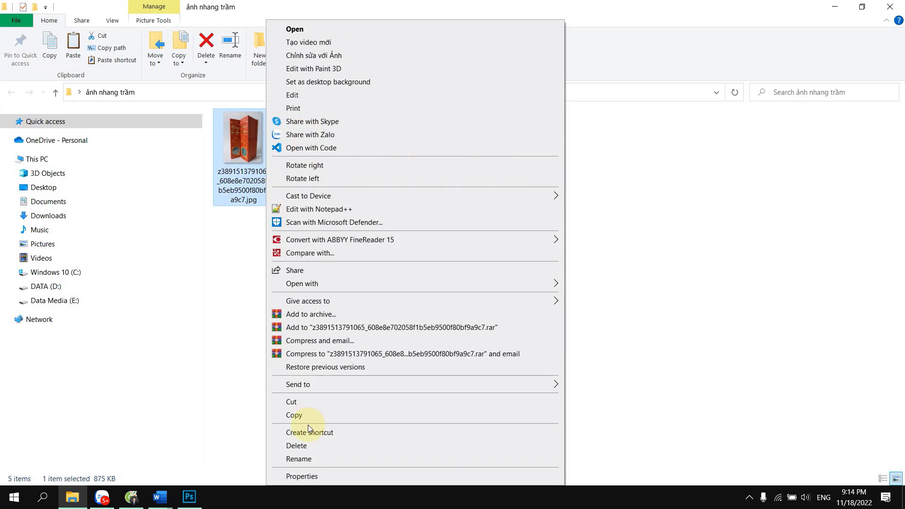
{"action": "left_click", "coordinate": [298, 459]}
{"action": "type", "text": "1"}
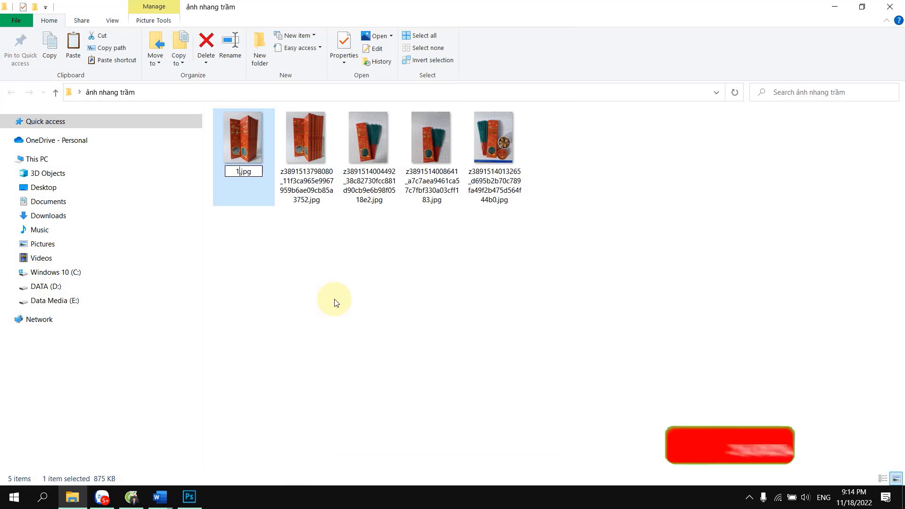
{"action": "key", "text": "Return"}
{"action": "left_click", "coordinate": [304, 203]}
{"action": "right_click", "coordinate": [304, 202]}
{"action": "left_click", "coordinate": [343, 456]}
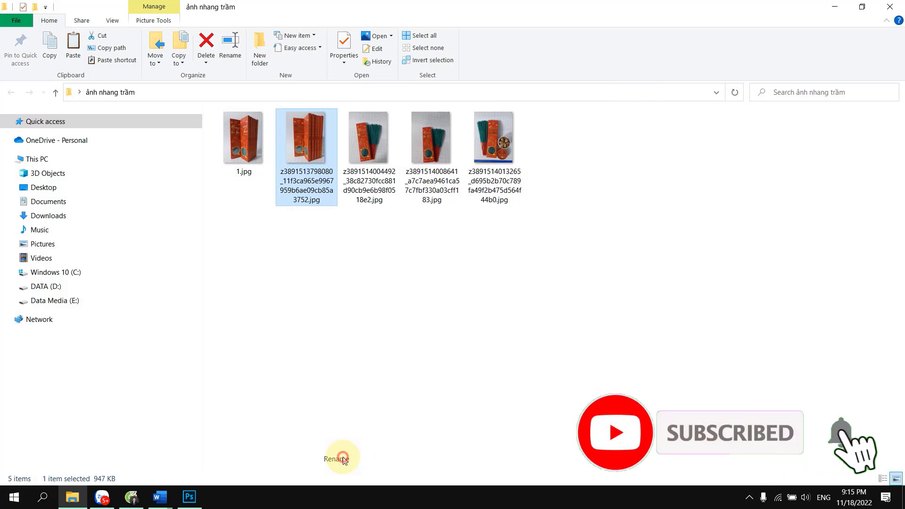
{"action": "type", "text": "2"}
{"action": "left_click", "coordinate": [375, 433]}
Rename the third and fourth photos to 3.jpg and 4.jpg.
{"action": "left_click", "coordinate": [370, 193]}
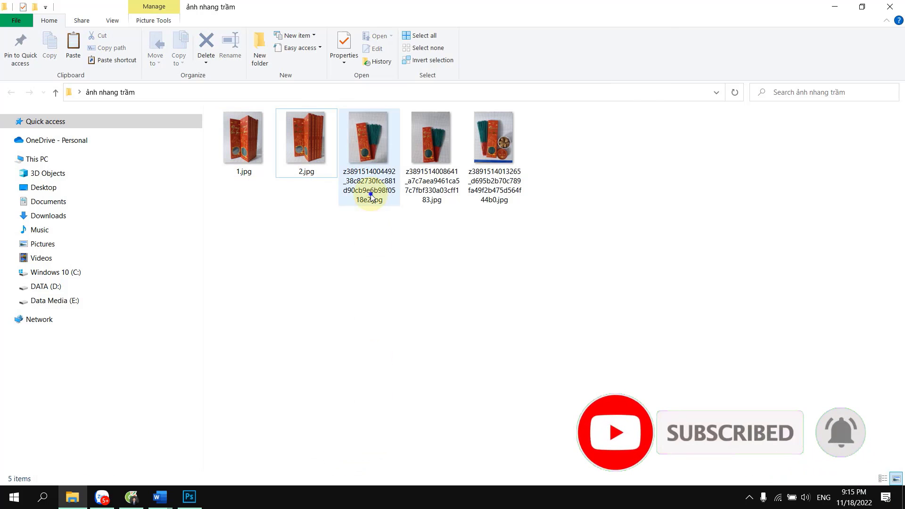
{"action": "right_click", "coordinate": [370, 193]}
{"action": "left_click", "coordinate": [411, 459]}
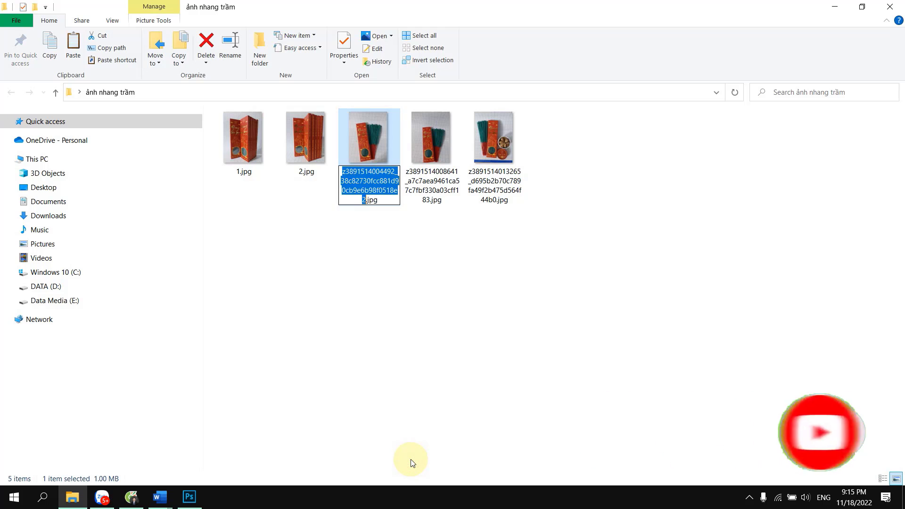
{"action": "type", "text": "3"}
{"action": "left_click", "coordinate": [432, 251]}
{"action": "left_click", "coordinate": [436, 198]}
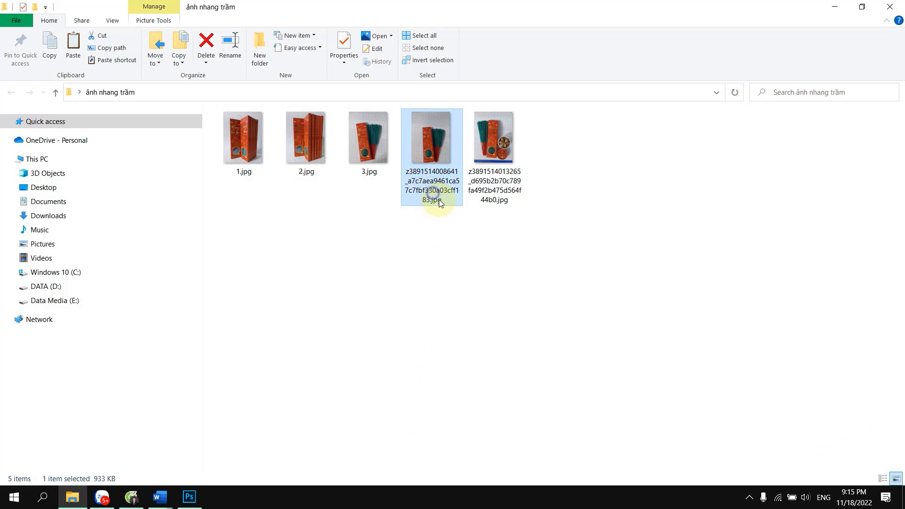
{"action": "right_click", "coordinate": [433, 197]}
{"action": "left_click", "coordinate": [478, 460]}
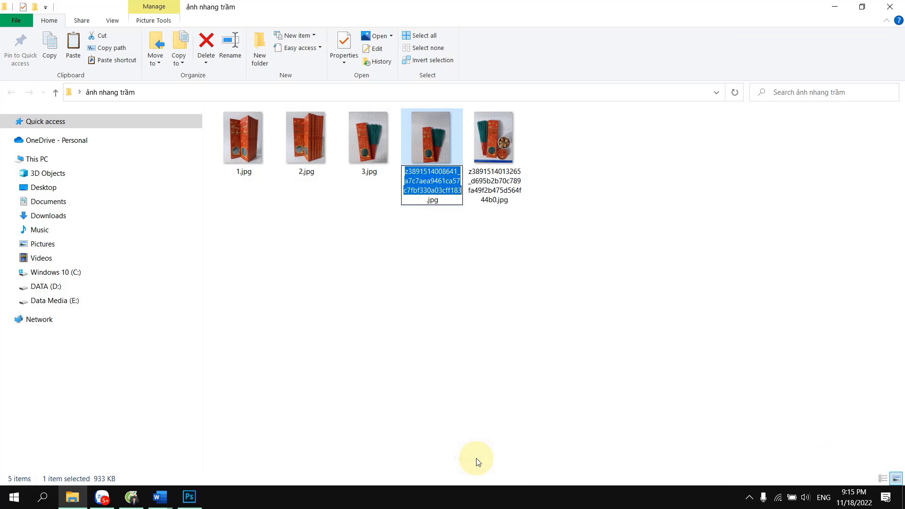
{"action": "type", "text": "4"}
{"action": "right_click", "coordinate": [474, 267]}
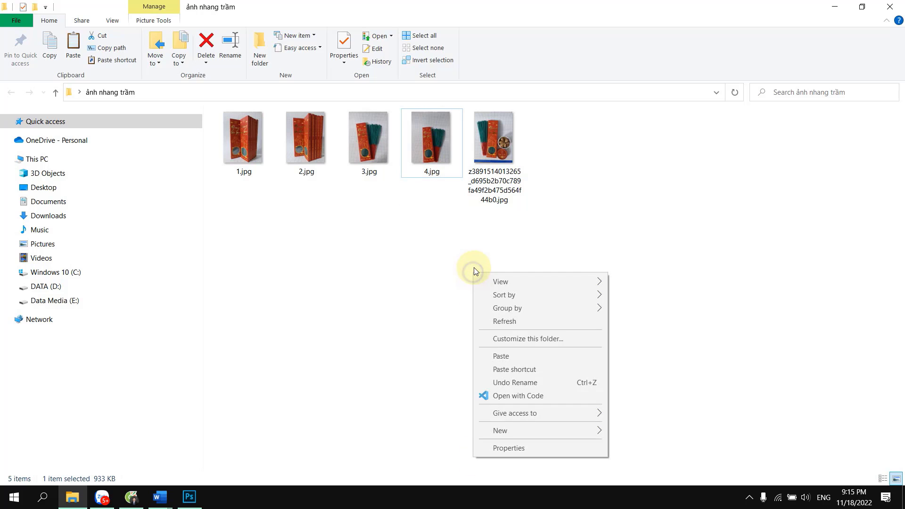
Rename the fifth photo to 5.jpg and check all five renamed files.
{"action": "right_click", "coordinate": [496, 202]}
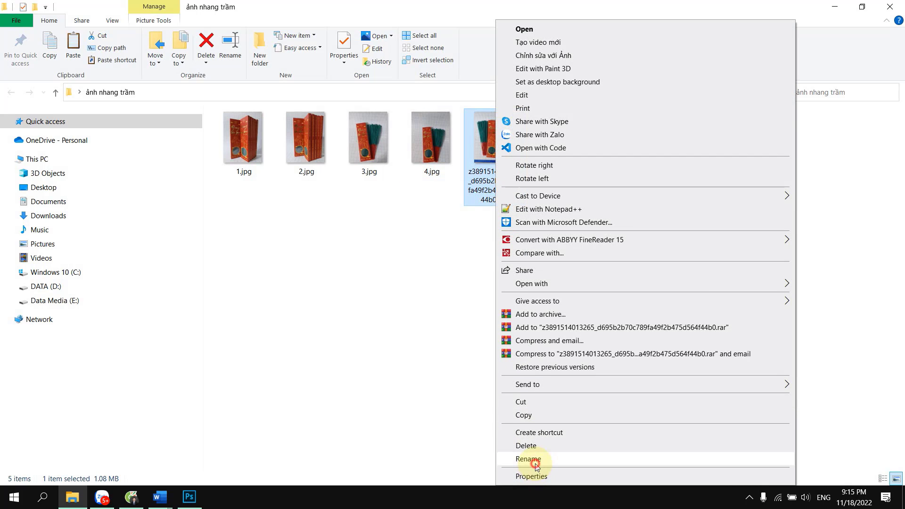
{"action": "left_click", "coordinate": [532, 459]}
{"action": "type", "text": "5.jpg"}
{"action": "left_click", "coordinate": [516, 315]}
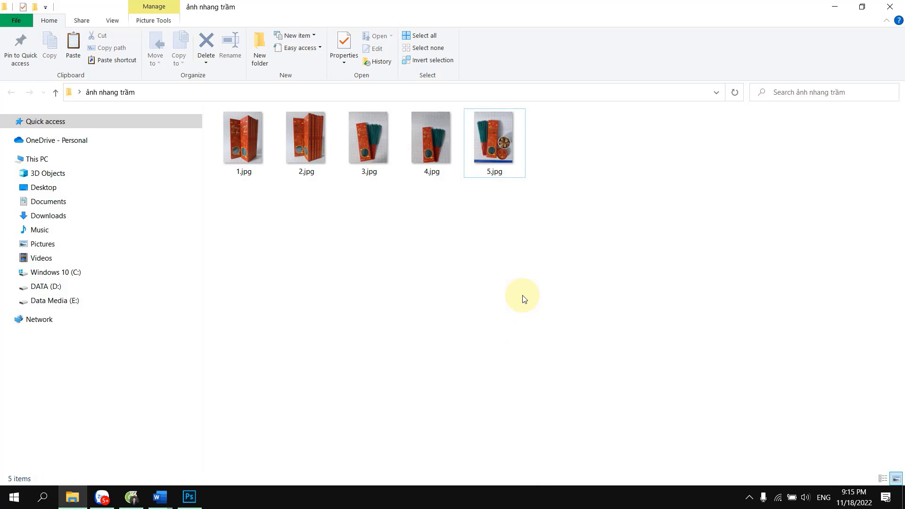
{"action": "left_click_drag", "start_coordinate": [582, 151], "coordinate": [250, 170]}
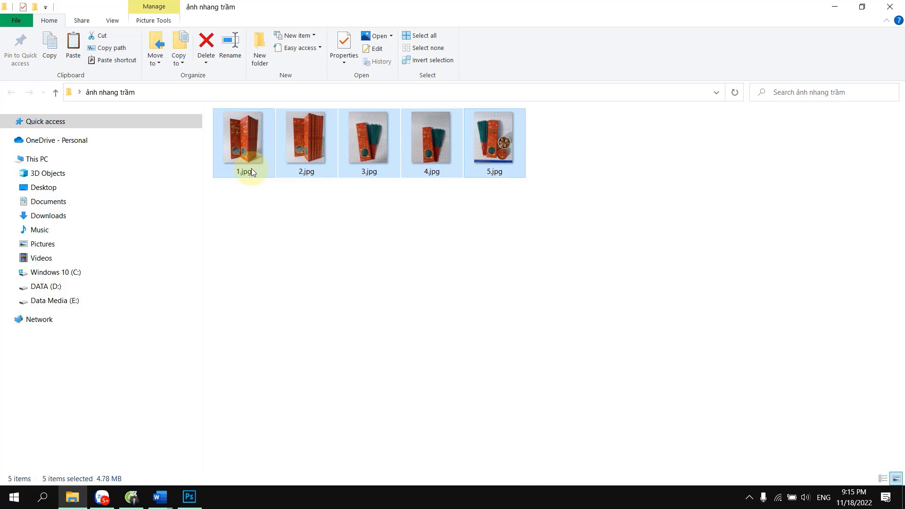
{"action": "left_click", "coordinate": [596, 155]}
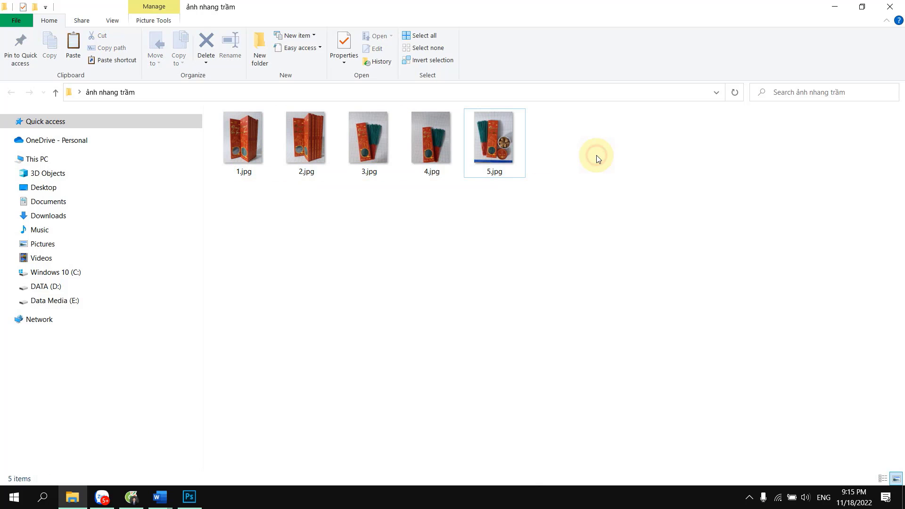
{"action": "double_click", "coordinate": [264, 144]}
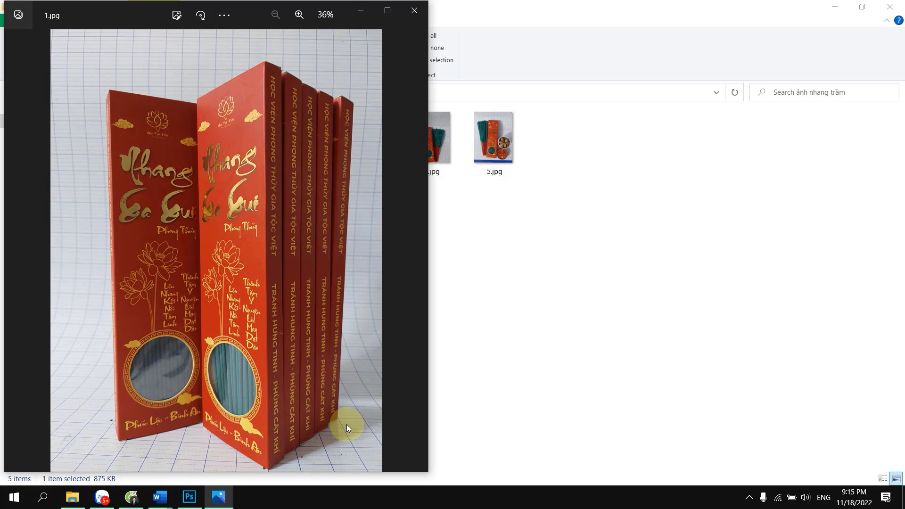
{"action": "left_click", "coordinate": [422, 13]}
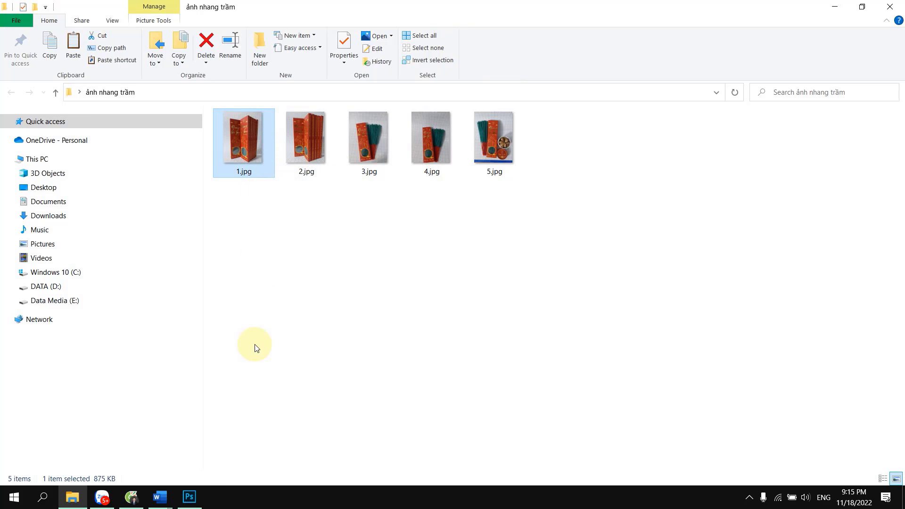
Open 1.jpg from the incense folder as a document in Photoshop.
{"action": "left_click", "coordinate": [191, 500]}
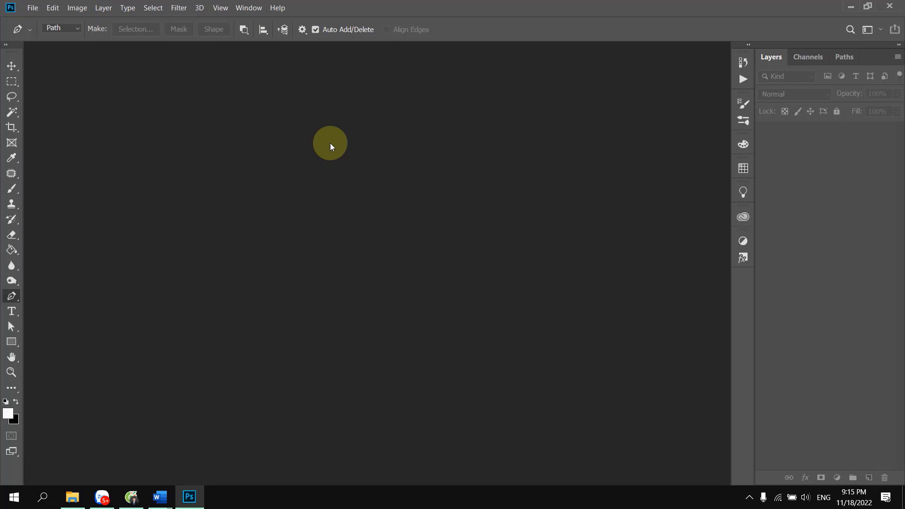
{"action": "left_click", "coordinate": [32, 8]}
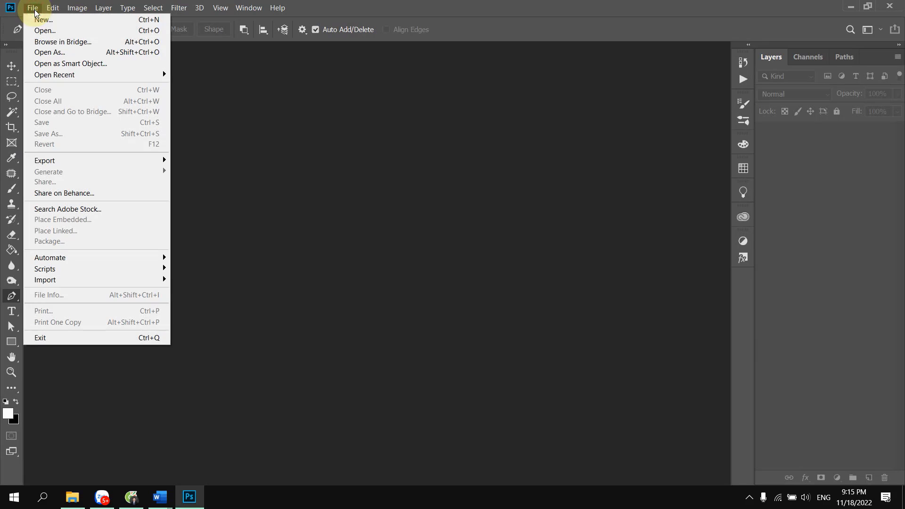
{"action": "left_click", "coordinate": [851, 7]}
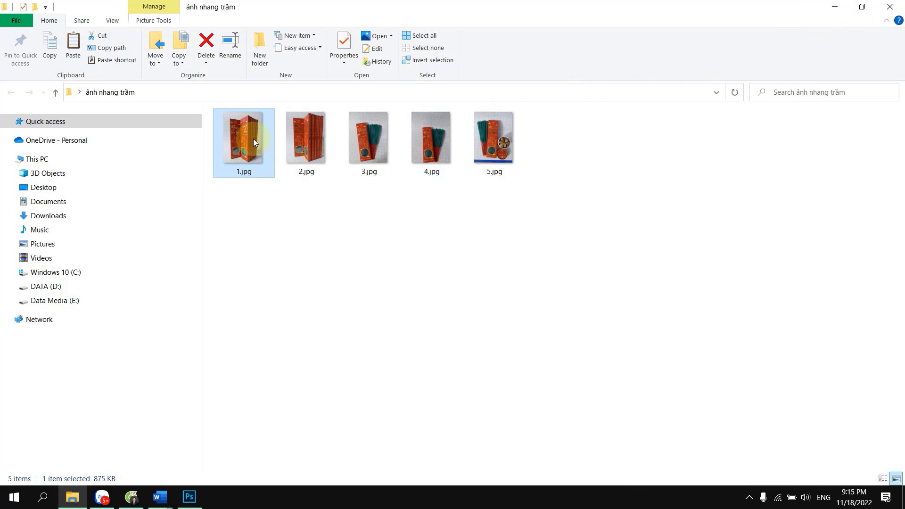
{"action": "mouse_move", "coordinate": [253, 139]}
{"action": "left_mouse_down"}
{"action": "mouse_move", "coordinate": [194, 507]}
{"action": "mouse_move", "coordinate": [278, 252]}
{"action": "left_mouse_up"}
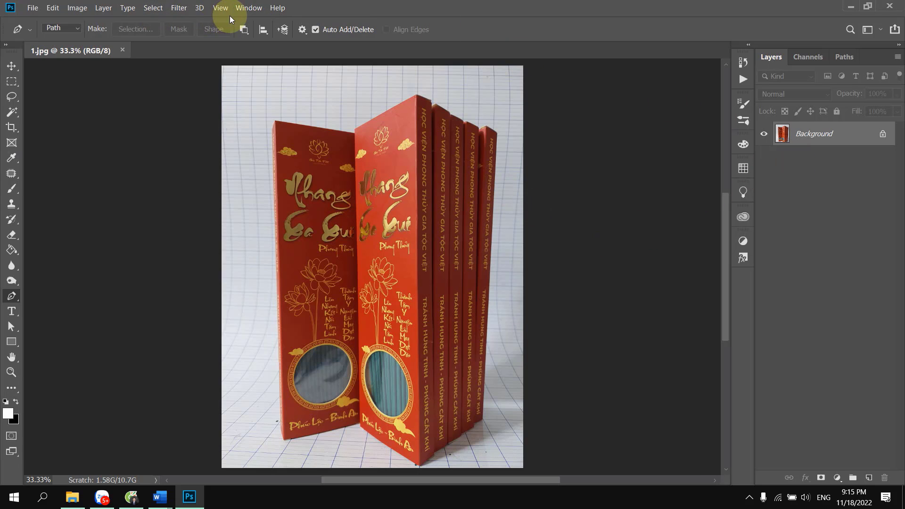
Show the Actions panel and add a new action set named 'chỉnh ảnh nhang trầm'.
{"action": "left_click", "coordinate": [247, 8]}
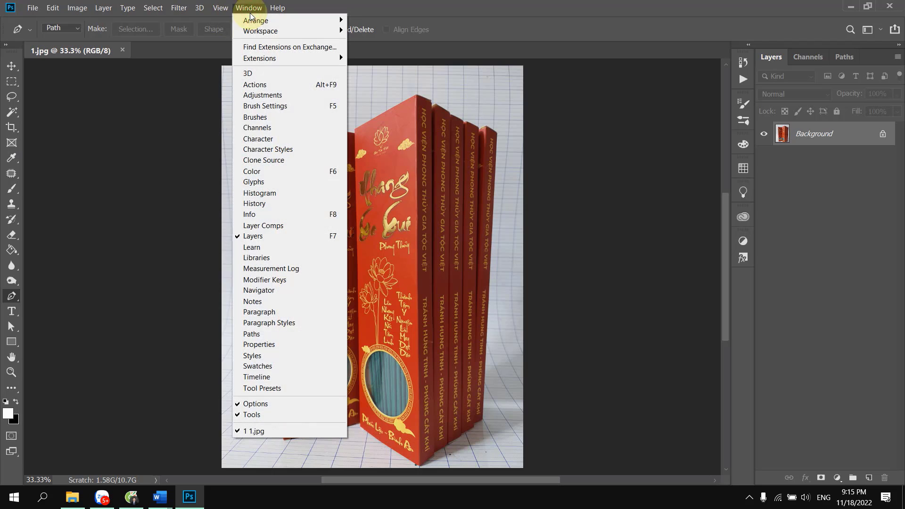
{"action": "left_click", "coordinate": [256, 87]}
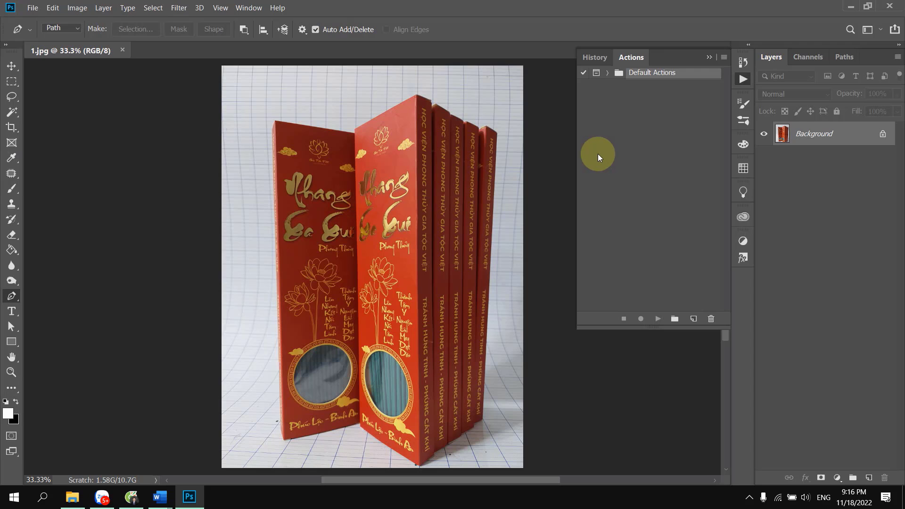
{"action": "left_click", "coordinate": [674, 318]}
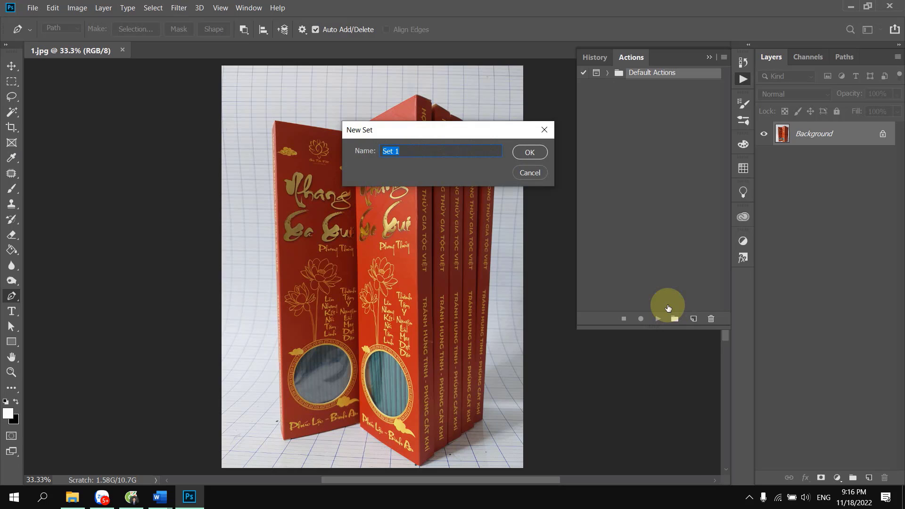
{"action": "type", "text": "chinh"}
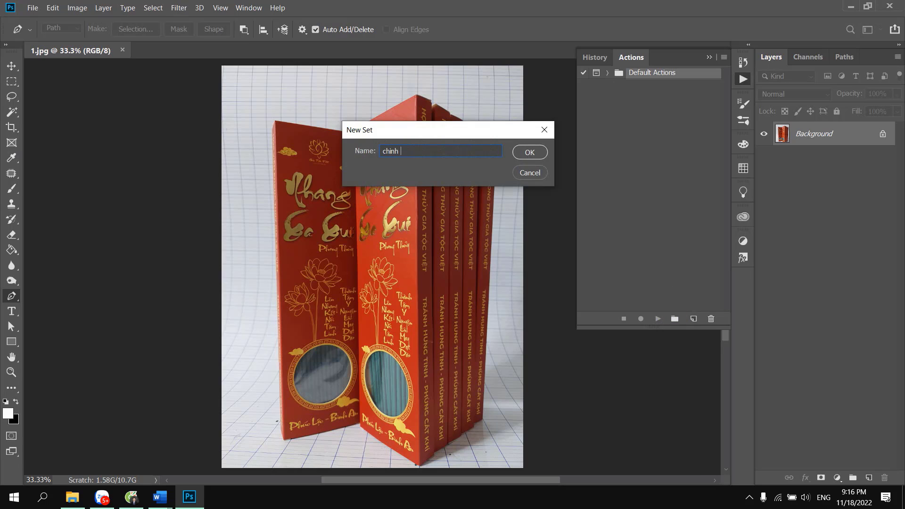
{"action": "type", "text": "anh"}
{"action": "type", "text": " nhang "}
{"action": "type", "text": "trầm"}
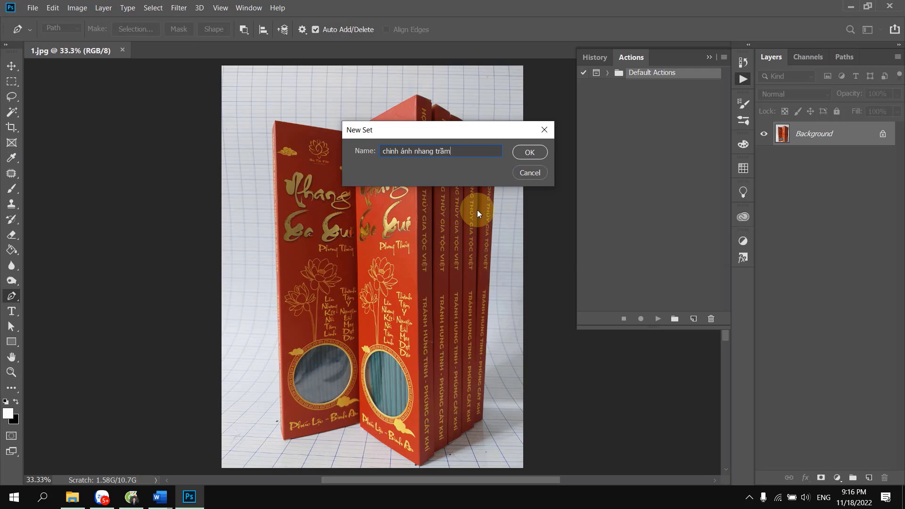
{"action": "left_click", "coordinate": [527, 152]}
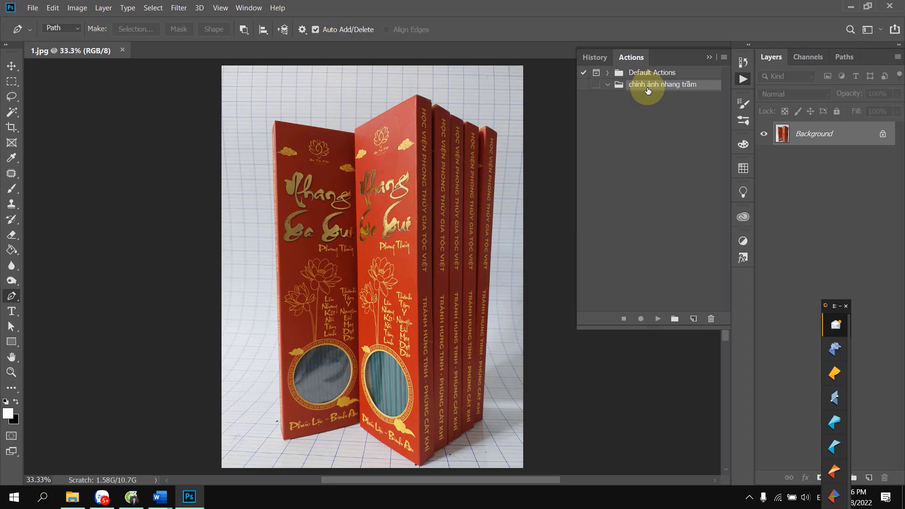
Add an action named 'chỉnh ảnh sáng lên' to the set and start recording it.
{"action": "left_click", "coordinate": [693, 319]}
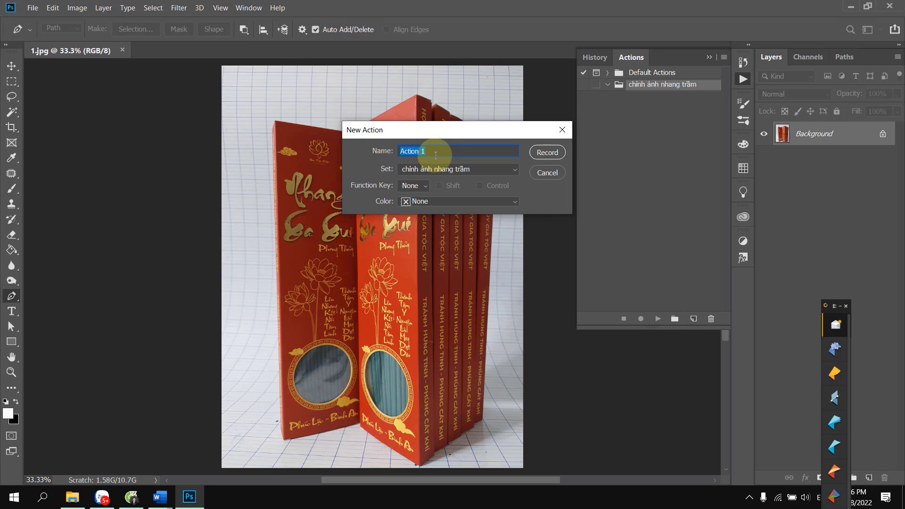
{"action": "type", "text": "chinh ảnh"}
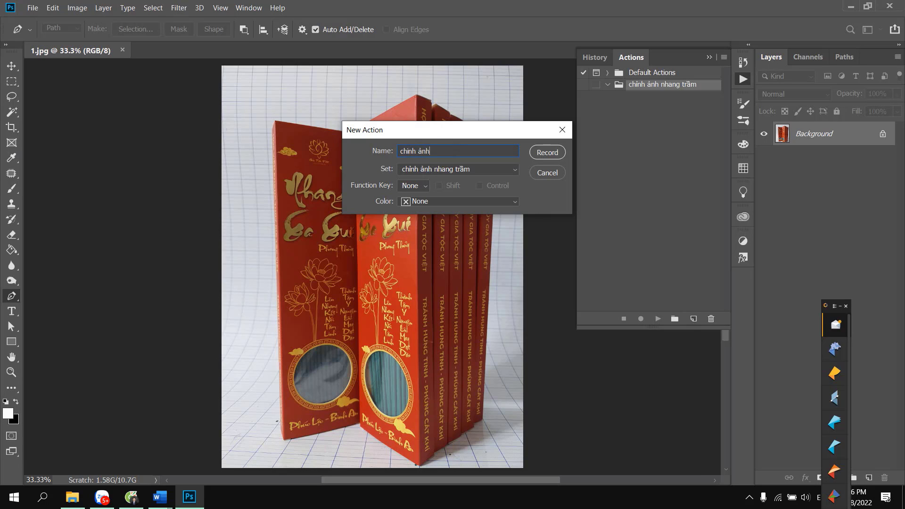
{"action": "type", "text": " a"}
{"action": "type", "text": "s"}
{"action": "type", "text": "ng"}
{"action": "type", "text": "lê"}
{"action": "type", "text": "n"}
{"action": "left_click", "coordinate": [547, 153]}
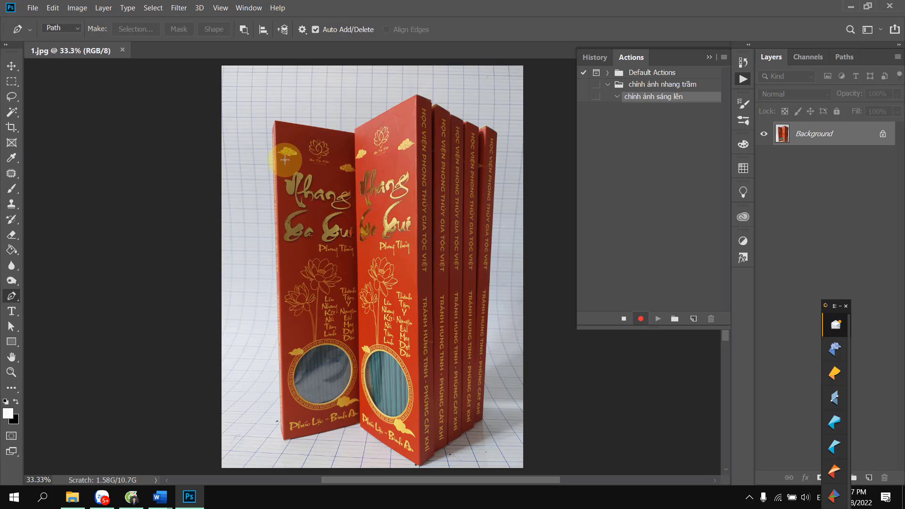
Resize the photo from 1920 wide to 720 × 960 pixels with Image Size.
{"action": "left_click", "coordinate": [79, 9]}
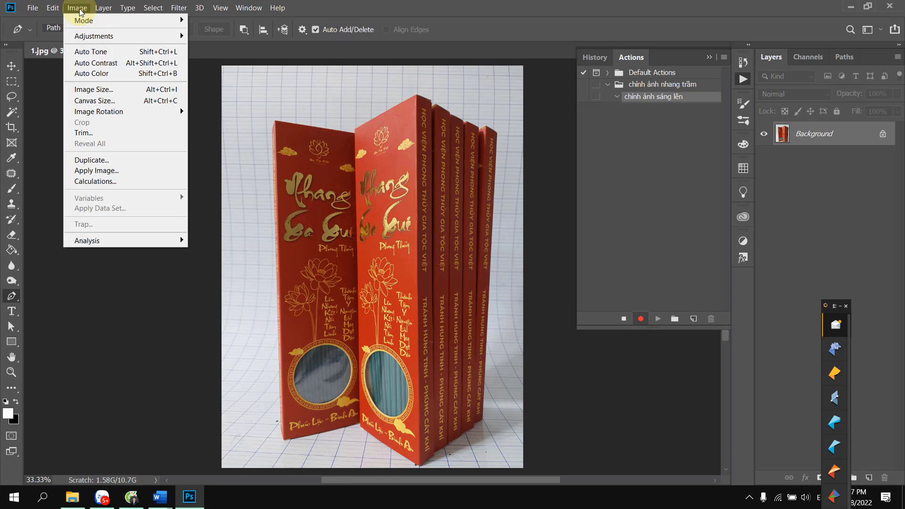
{"action": "left_click", "coordinate": [98, 91]}
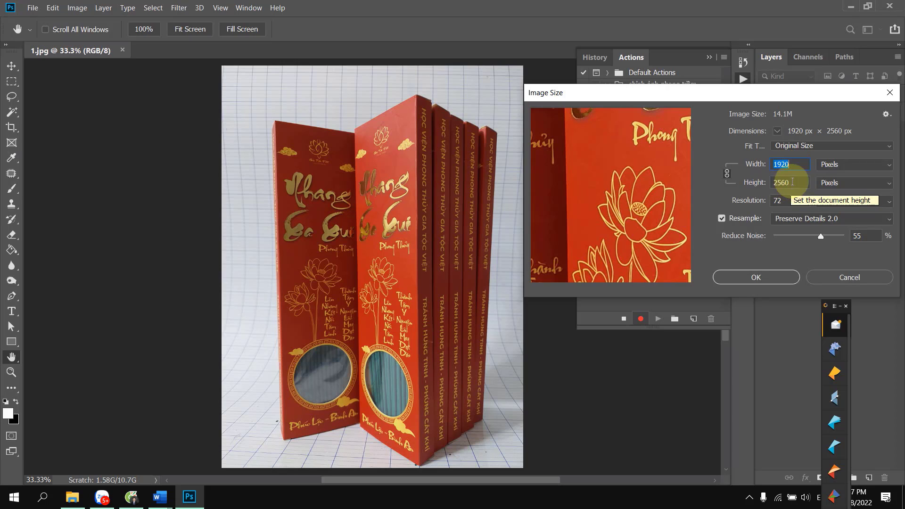
{"action": "left_click", "coordinate": [794, 164]}
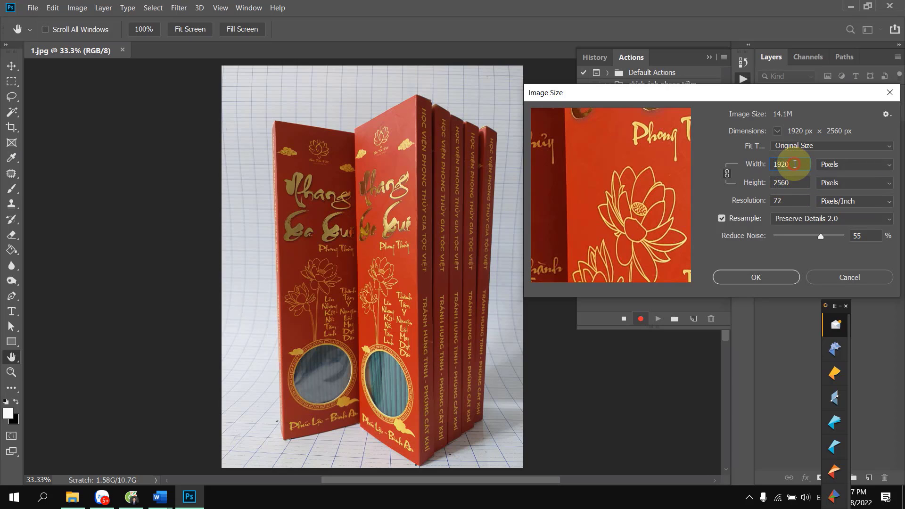
{"action": "key", "text": "BackSpace"}
{"action": "key", "text": "BackSpace"}
{"action": "key", "text": "BackSpace"}
{"action": "key", "text": "BackSpace"}
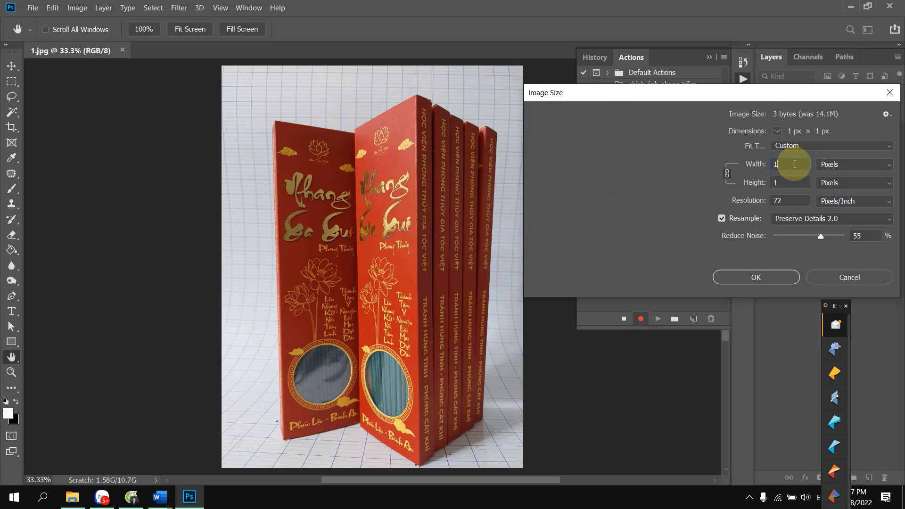
{"action": "type", "text": "72"}
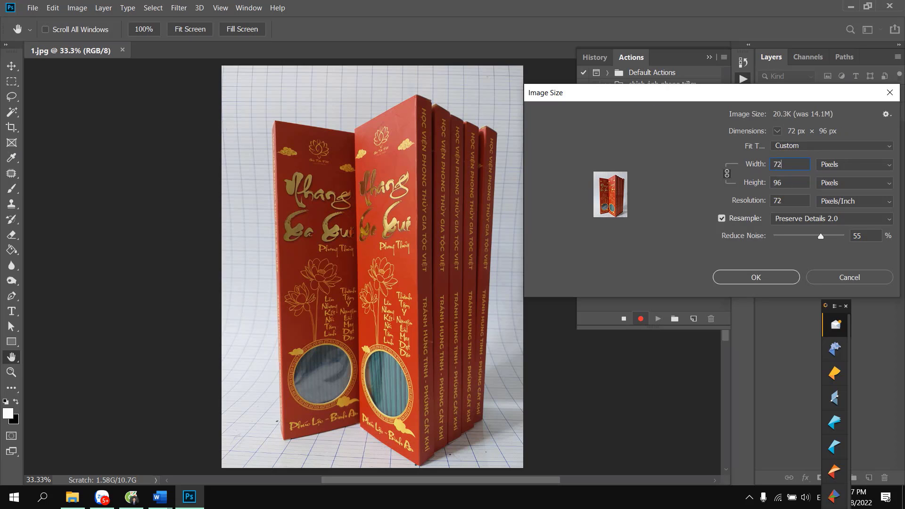
{"action": "type", "text": "0"}
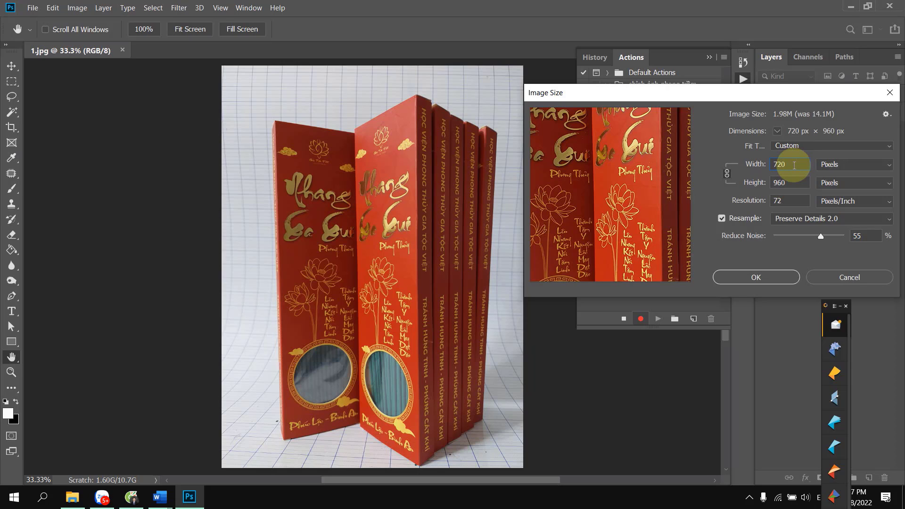
{"action": "left_click", "coordinate": [754, 278]}
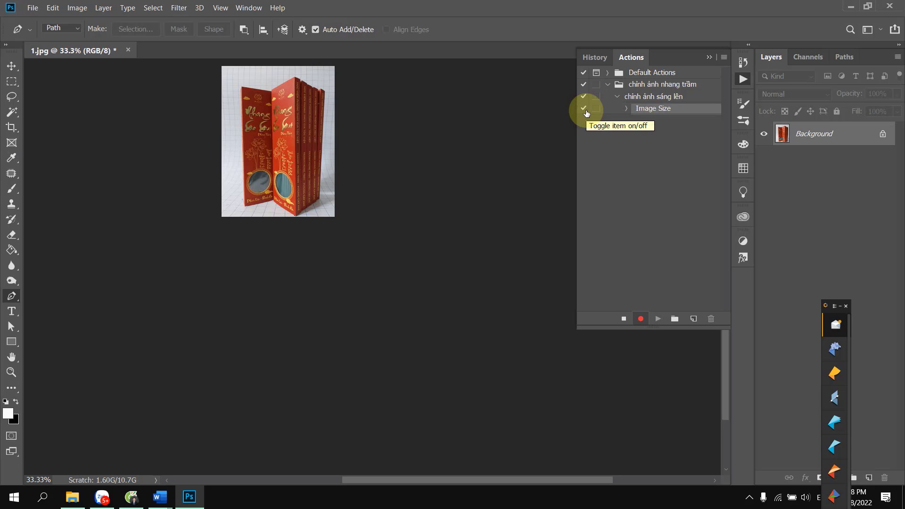
Zoom the resized photo to 100% and centre it in the window.
{"action": "key", "text": "ctrl+plus"}
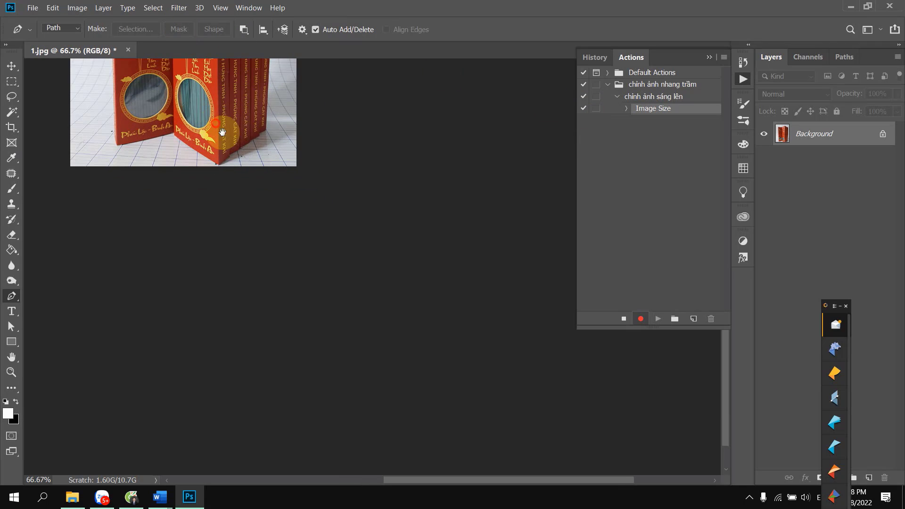
{"action": "left_click_drag", "start_coordinate": [218, 147], "coordinate": [395, 345]}
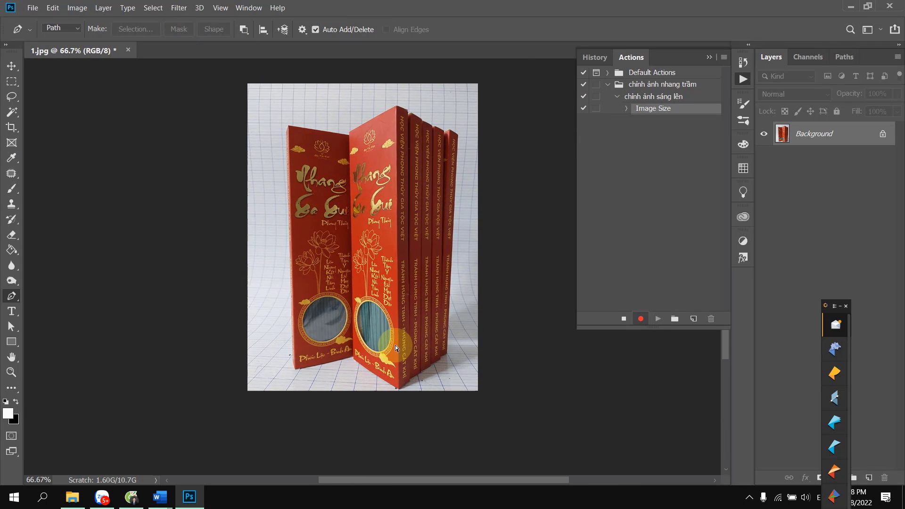
{"action": "key", "text": "ctrl+plus"}
{"action": "left_click_drag", "start_coordinate": [391, 324], "coordinate": [388, 354]}
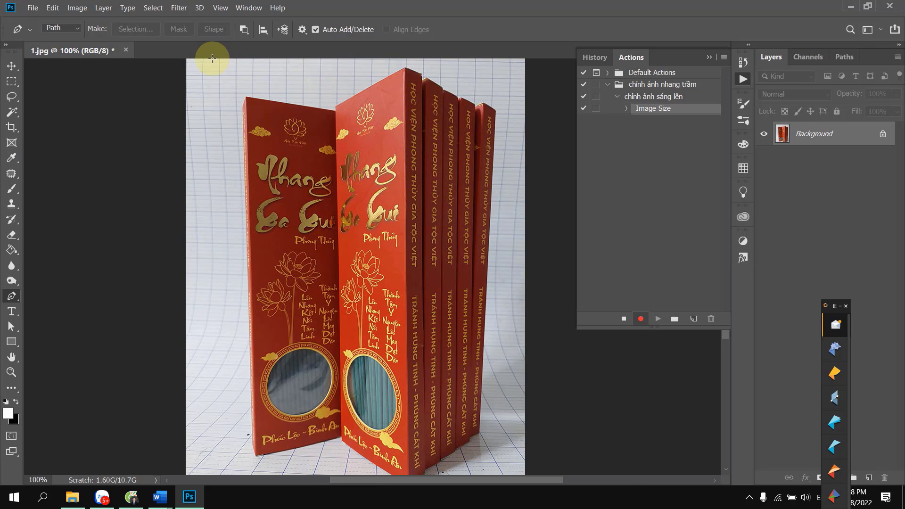
Apply a Curves adjustment lifting a midtone point to about 102/159 to brighten the photo.
{"action": "left_click", "coordinate": [76, 11]}
{"action": "mouse_move", "coordinate": [94, 36]}
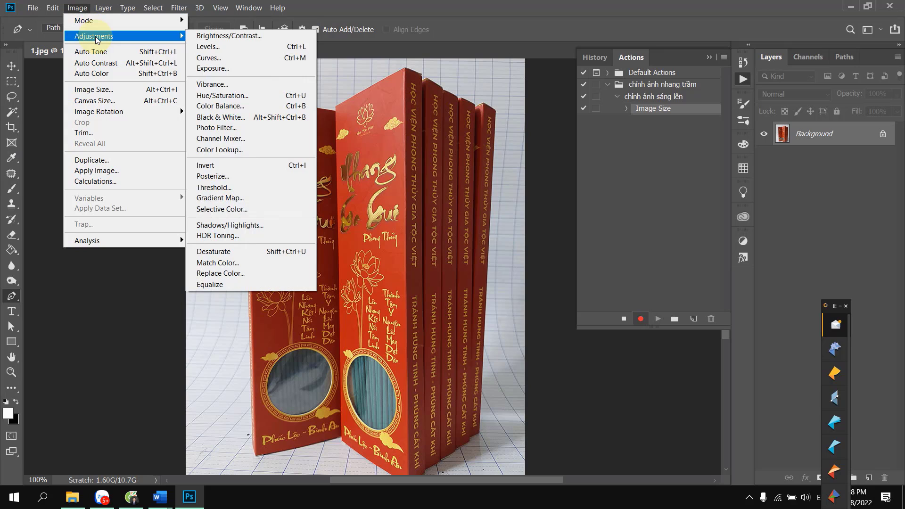
{"action": "left_click", "coordinate": [216, 62]}
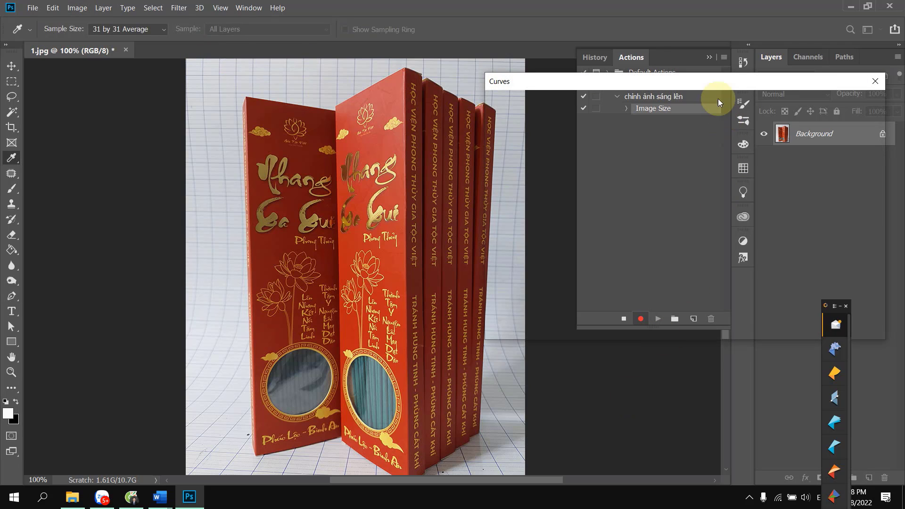
{"action": "mouse_move", "coordinate": [717, 83]}
{"action": "left_mouse_down"}
{"action": "mouse_move", "coordinate": [542, 86]}
{"action": "mouse_move", "coordinate": [763, 68]}
{"action": "left_mouse_up"}
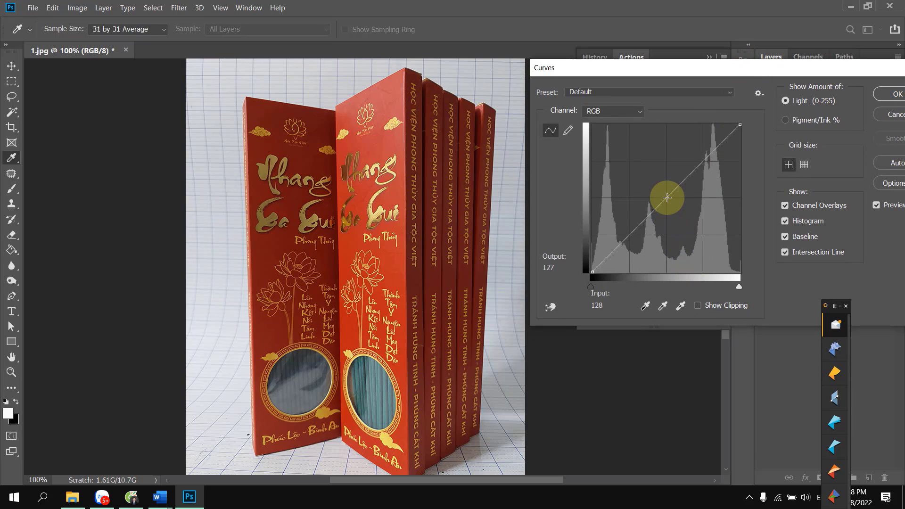
{"action": "left_click", "coordinate": [667, 198]}
{"action": "left_click_drag", "start_coordinate": [667, 198], "coordinate": [653, 182]}
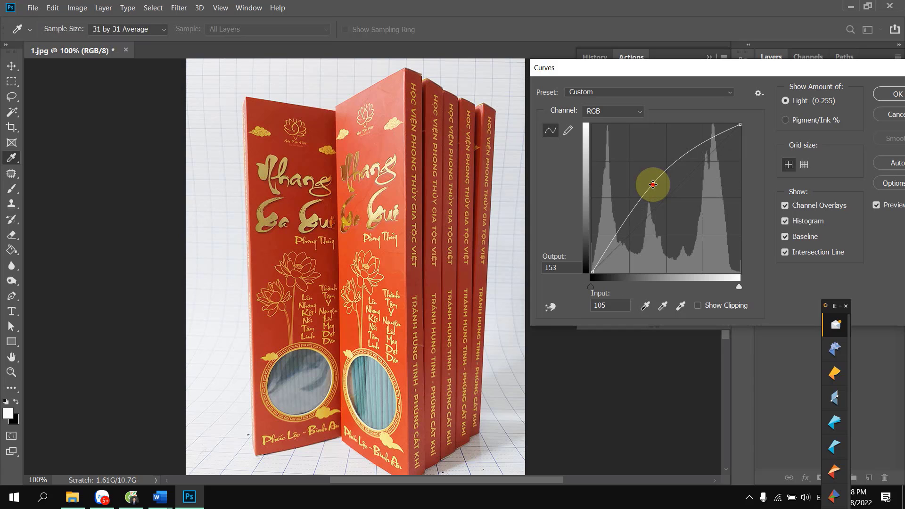
{"action": "left_click_drag", "start_coordinate": [652, 182], "coordinate": [691, 219]}
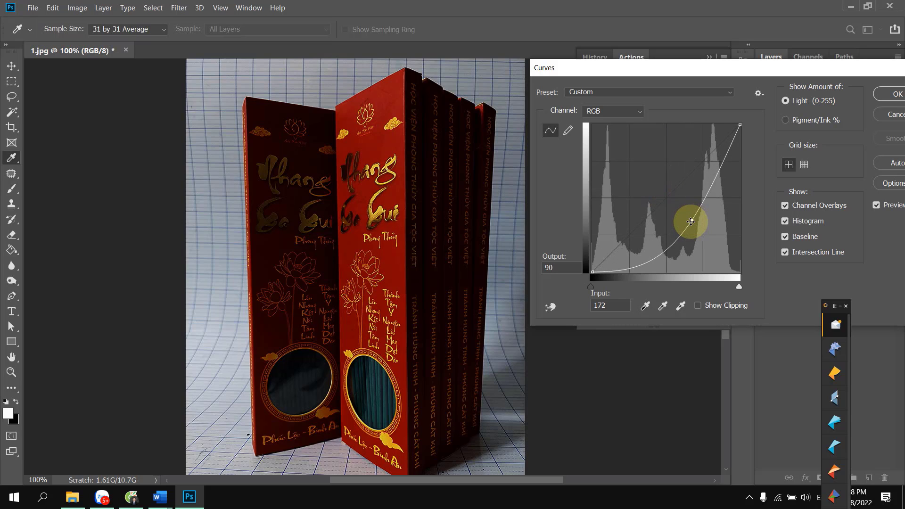
{"action": "mouse_move", "coordinate": [692, 219]}
{"action": "left_mouse_down"}
{"action": "mouse_move", "coordinate": [639, 169]}
{"action": "mouse_move", "coordinate": [651, 179]}
{"action": "left_mouse_up"}
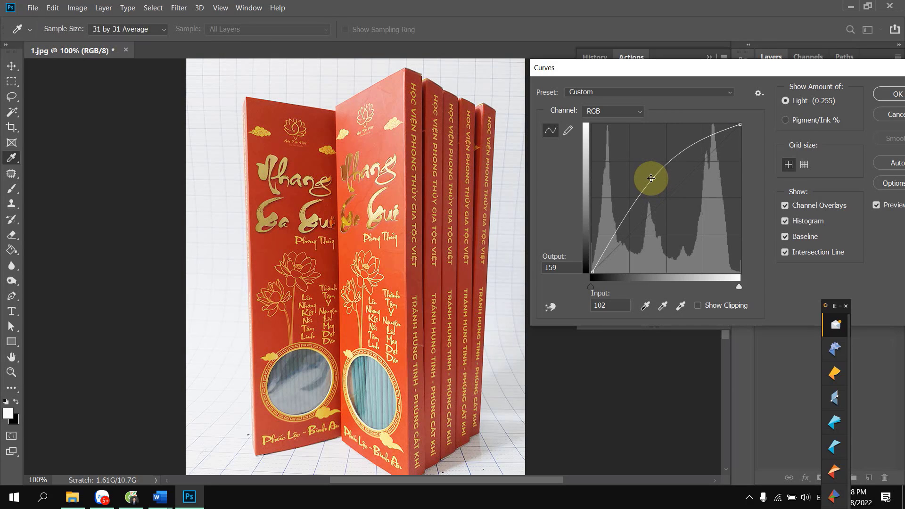
{"action": "left_click_drag", "start_coordinate": [863, 72], "coordinate": [793, 81]}
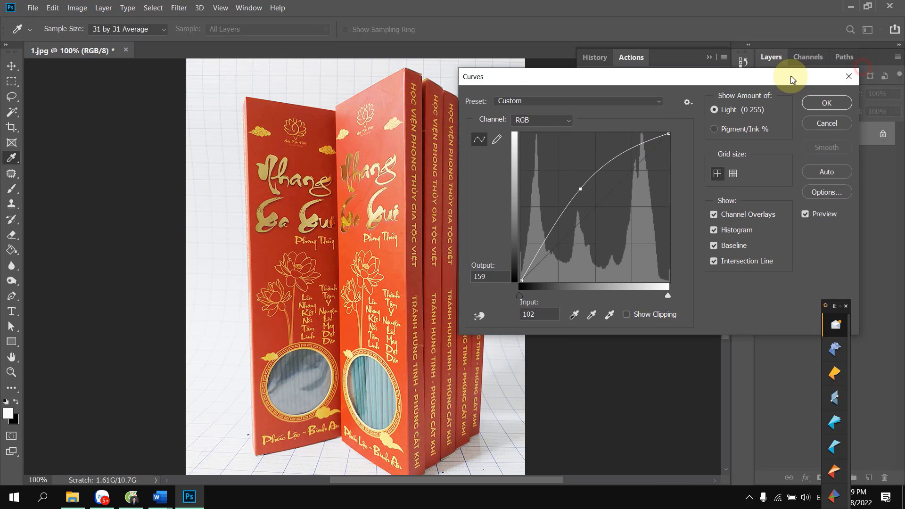
{"action": "left_click", "coordinate": [830, 102]}
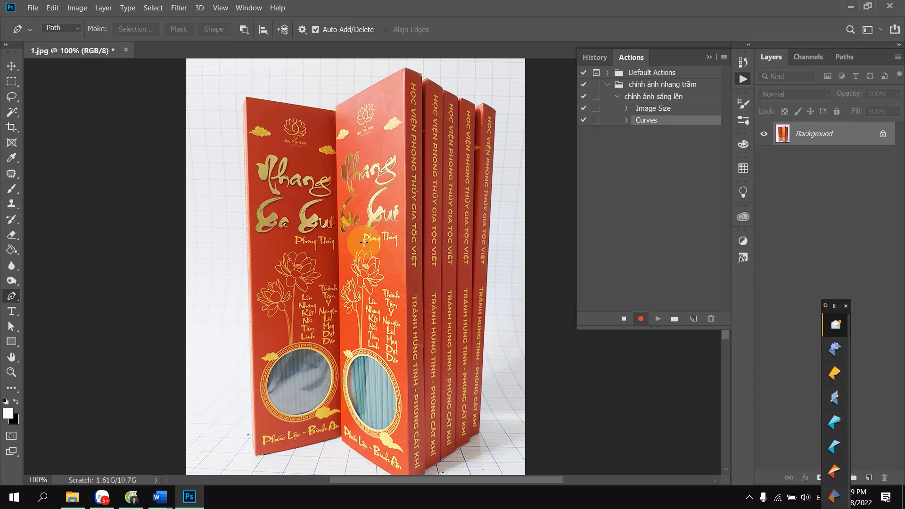
Save 1.jpg as JPEG at quality 12, then close the document.
{"action": "left_click", "coordinate": [33, 8]}
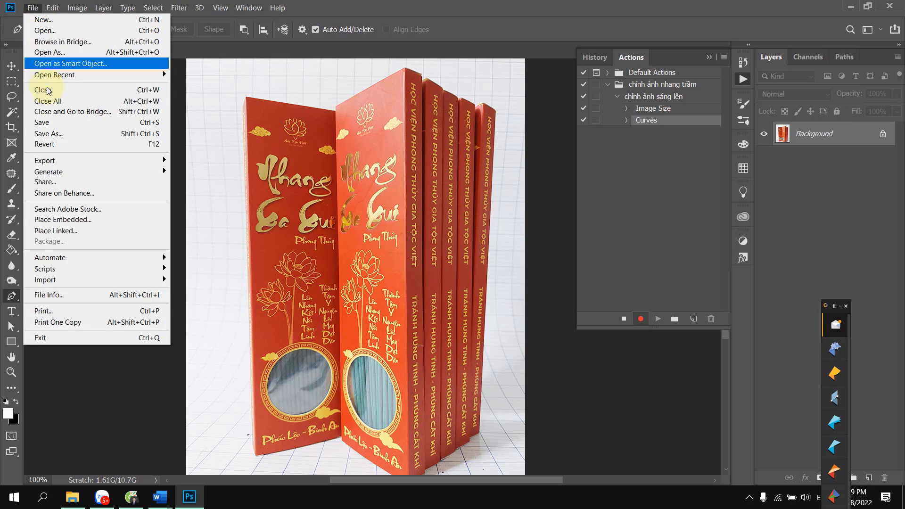
{"action": "left_click", "coordinate": [52, 126]}
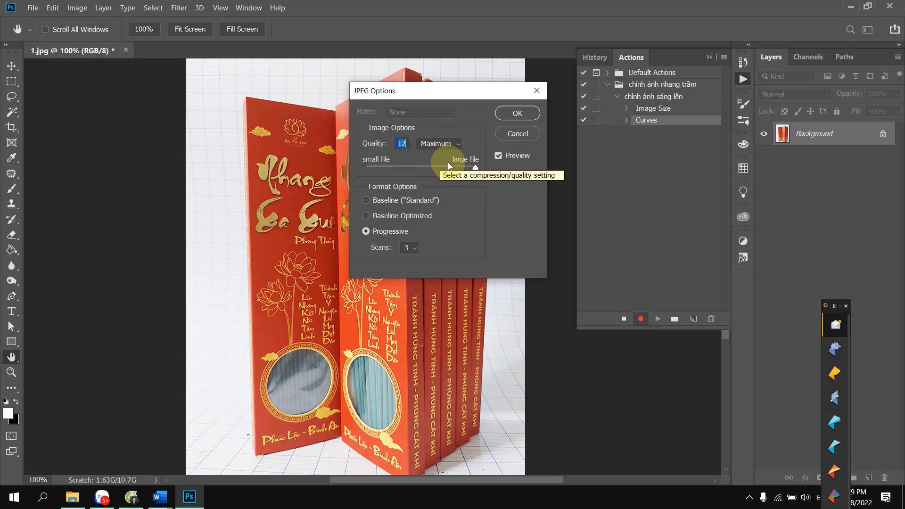
{"action": "left_click_drag", "start_coordinate": [476, 168], "coordinate": [479, 177]}
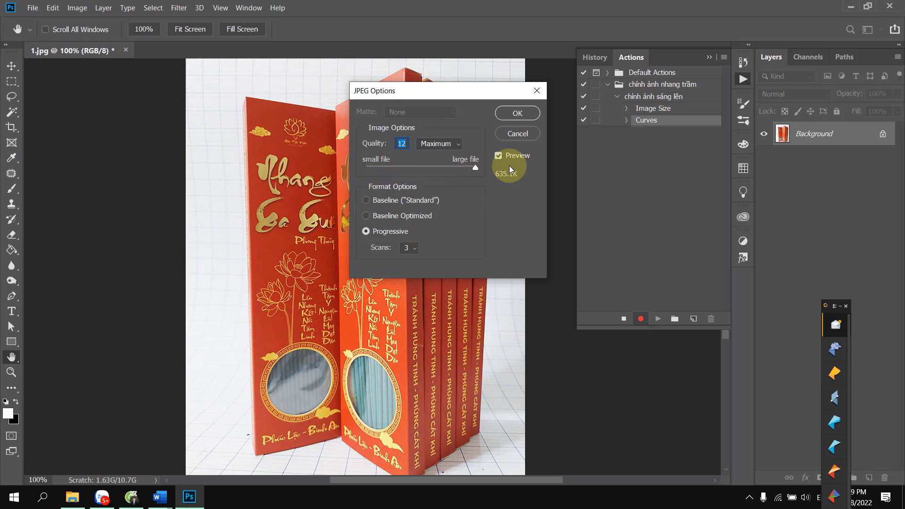
{"action": "left_click", "coordinate": [521, 115]}
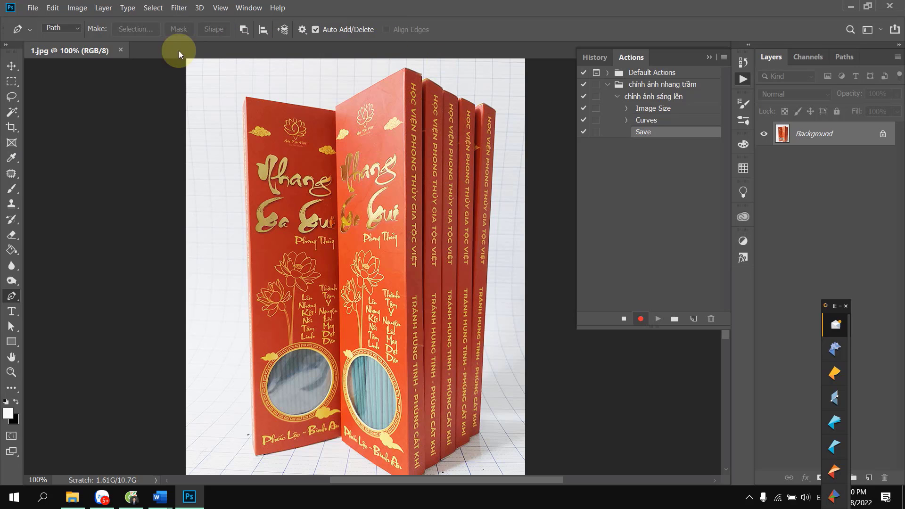
{"action": "left_click", "coordinate": [120, 50]}
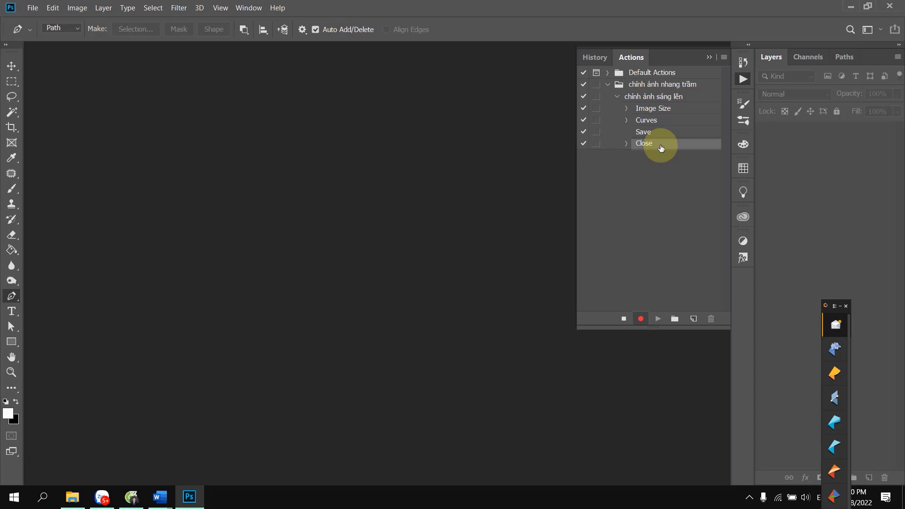
Stop recording the action and bring up the File menu's Automate commands.
{"action": "left_click", "coordinate": [623, 323]}
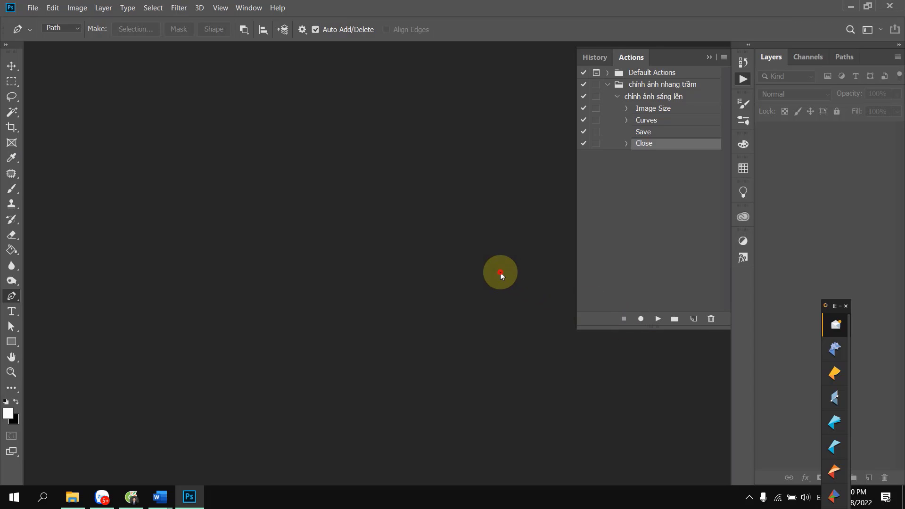
{"action": "left_click", "coordinate": [32, 10]}
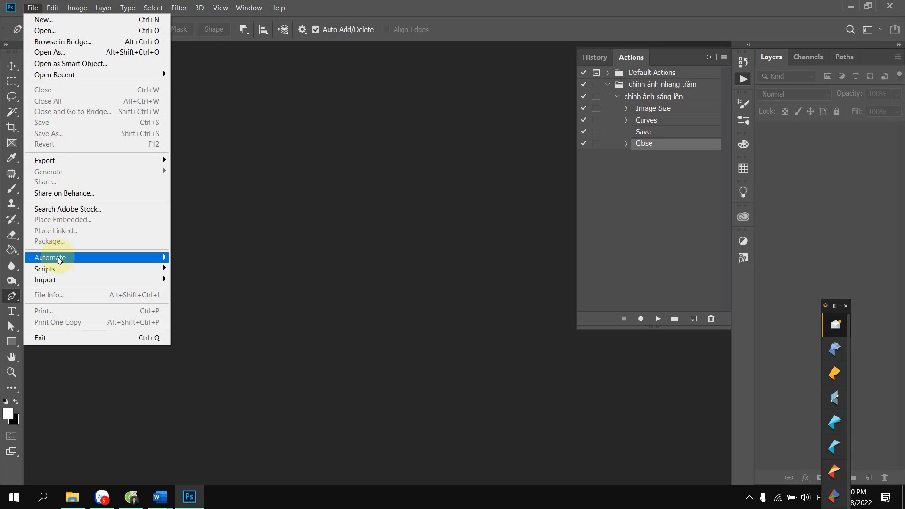
{"action": "mouse_move", "coordinate": [50, 258]}
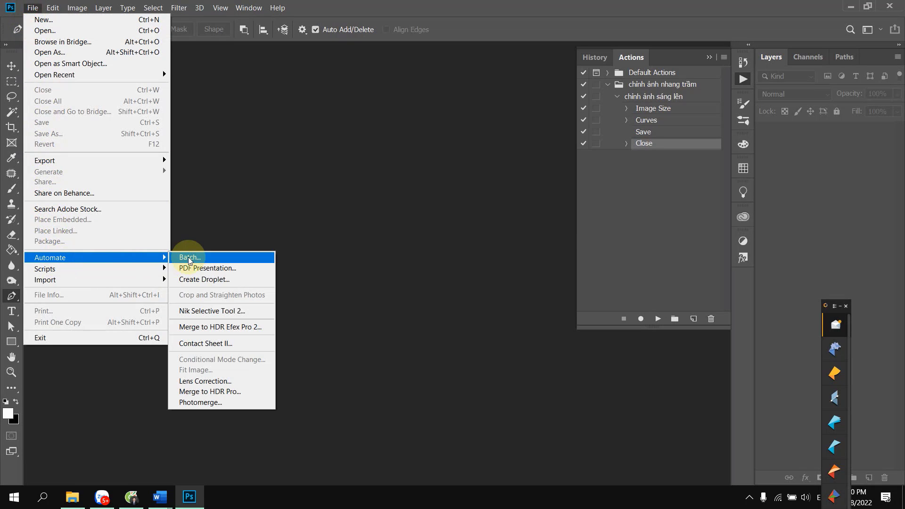
Start a droplet from the action and set it to save on the Desktop as 'chỉnh ảnh sáng lên.exe'.
{"action": "left_click", "coordinate": [204, 279]}
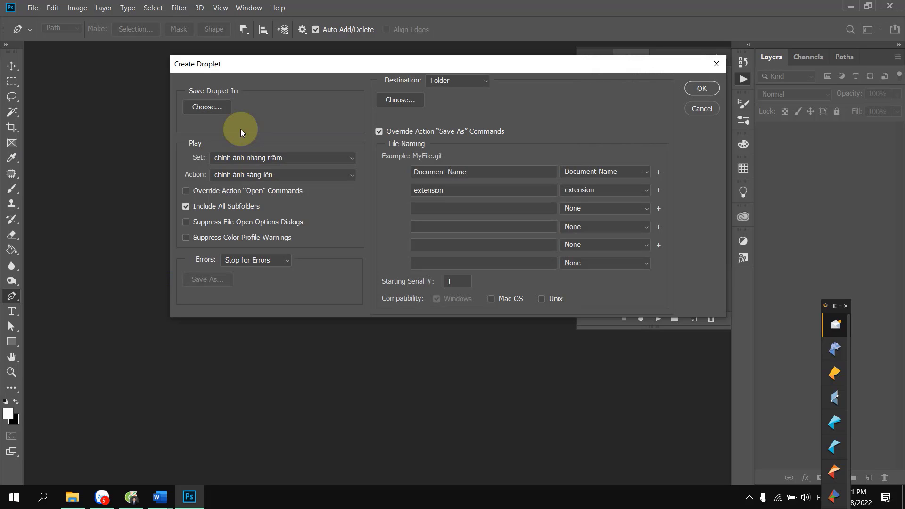
{"action": "left_click", "coordinate": [203, 108]}
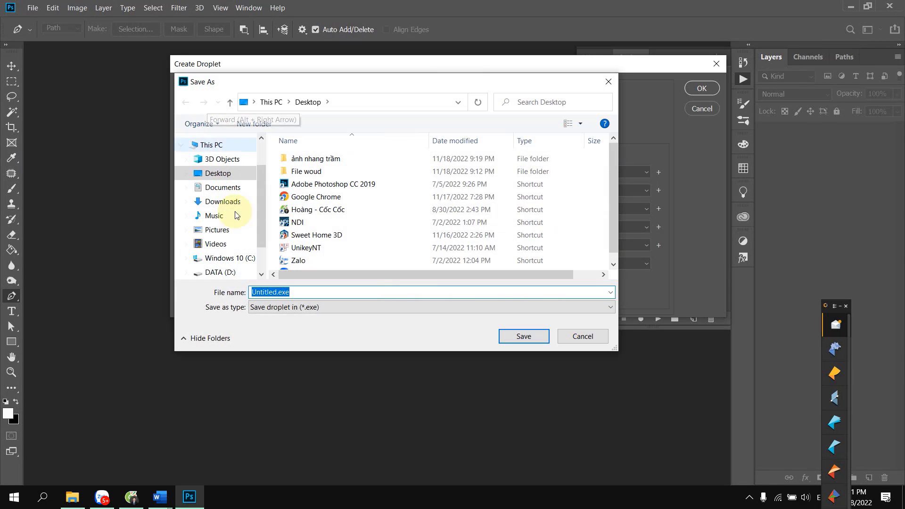
{"action": "left_click", "coordinate": [212, 181]}
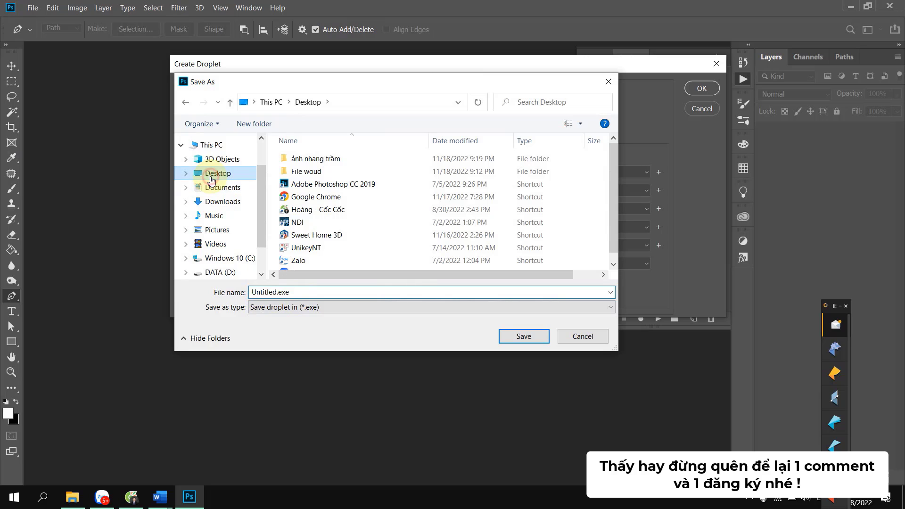
{"action": "double_click", "coordinate": [281, 293]}
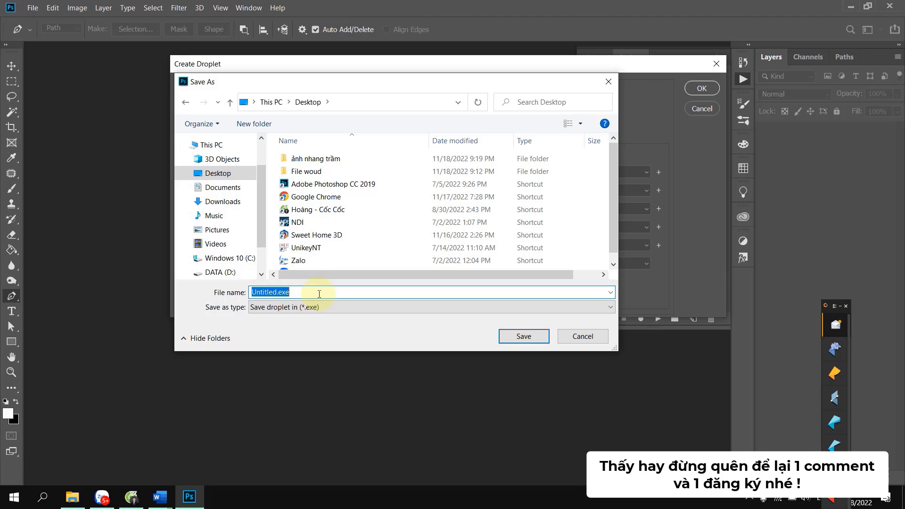
{"action": "type", "text": "chinh"}
{"action": "type", "text": "r"}
{"action": "type", "text": " sáng"}
{"action": "type", "text": "l"}
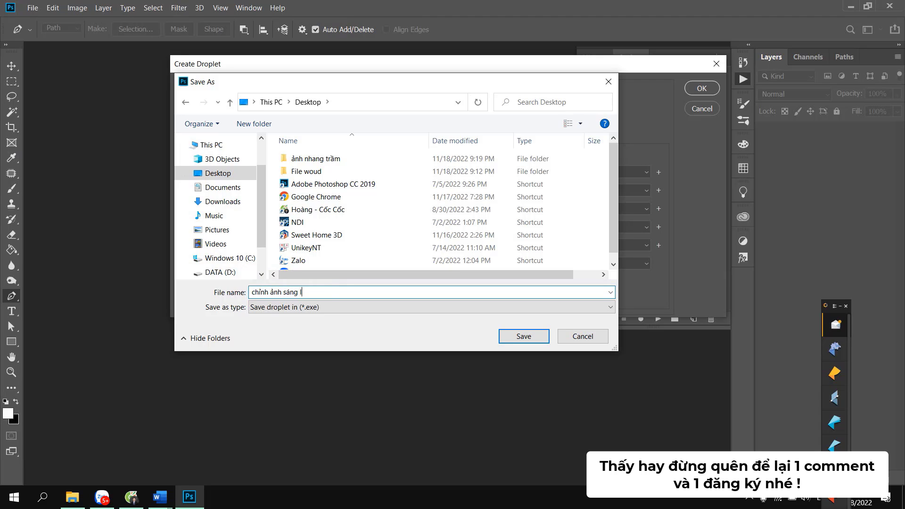
{"action": "type", "text": "ên"}
{"action": "left_click", "coordinate": [525, 337]}
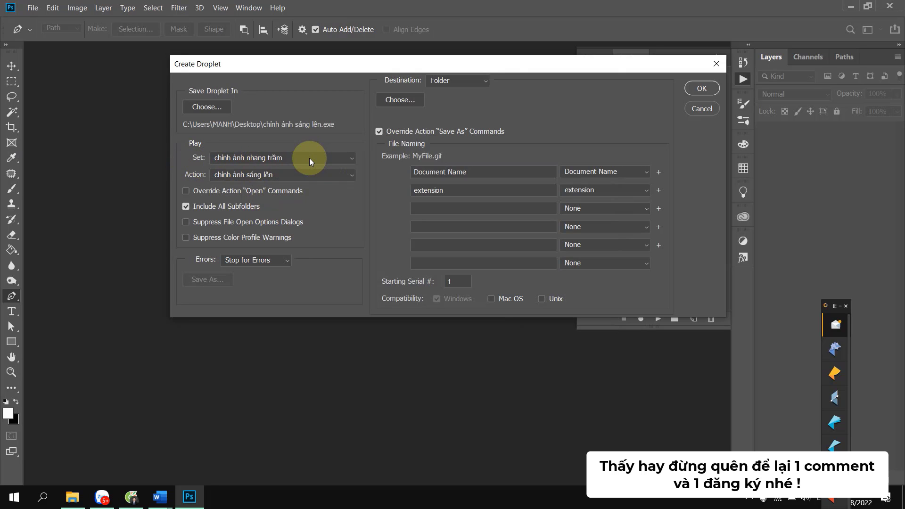
Move the droplet settings aside to check the action, and switch Destination to None and back to Folder.
{"action": "left_click_drag", "start_coordinate": [530, 64], "coordinate": [377, 123]}
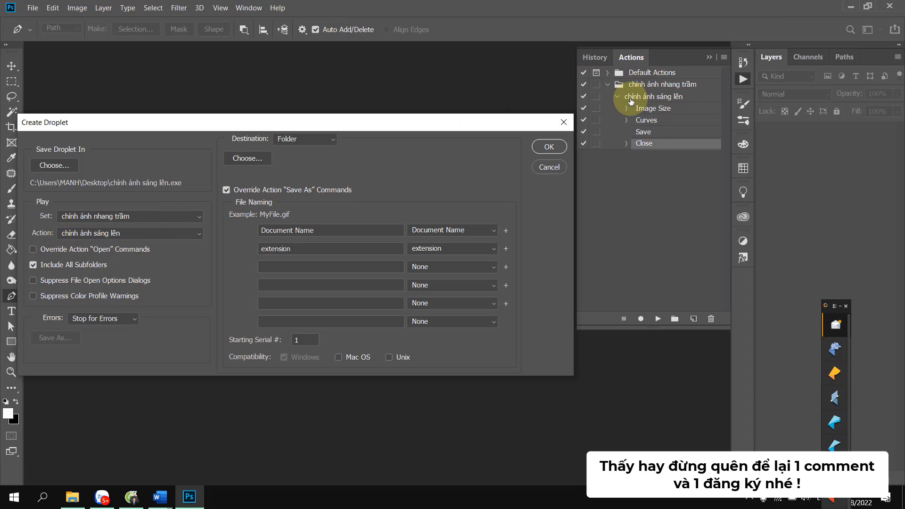
{"action": "left_click", "coordinate": [132, 233]}
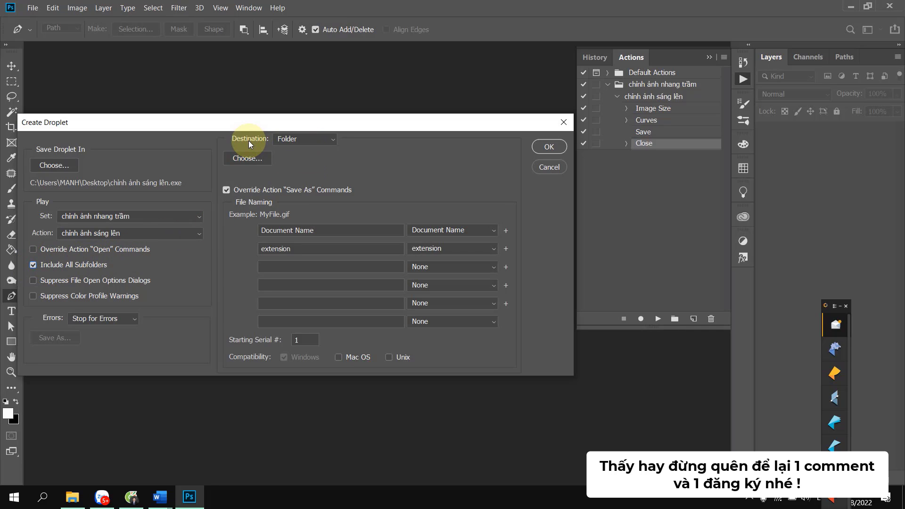
{"action": "left_click", "coordinate": [306, 140]}
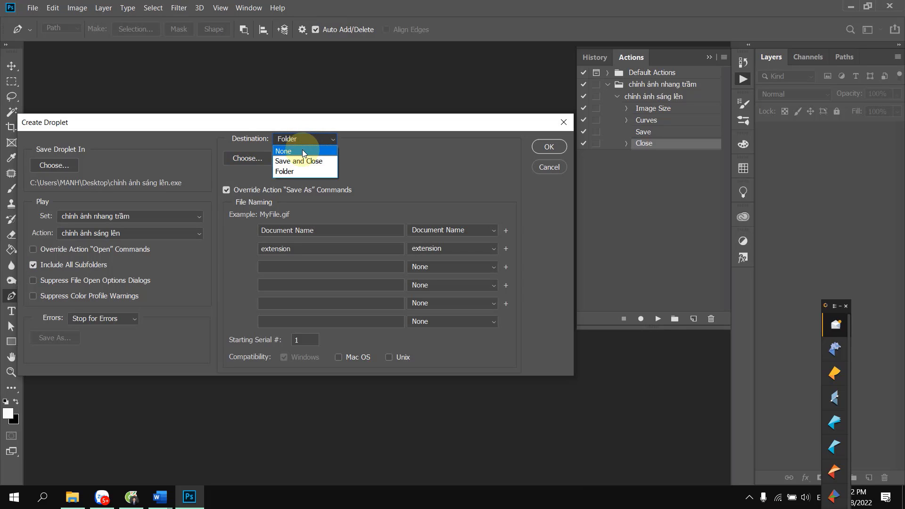
{"action": "left_click", "coordinate": [302, 152]}
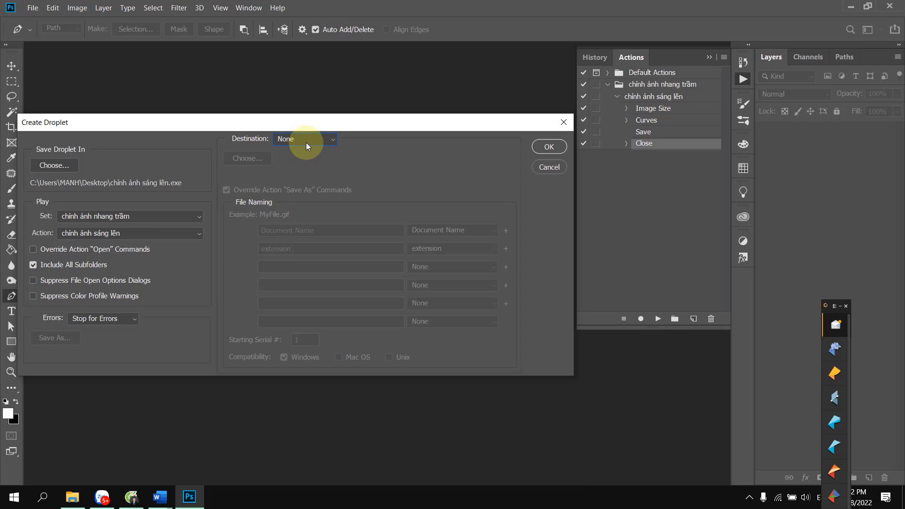
{"action": "left_click", "coordinate": [324, 139]}
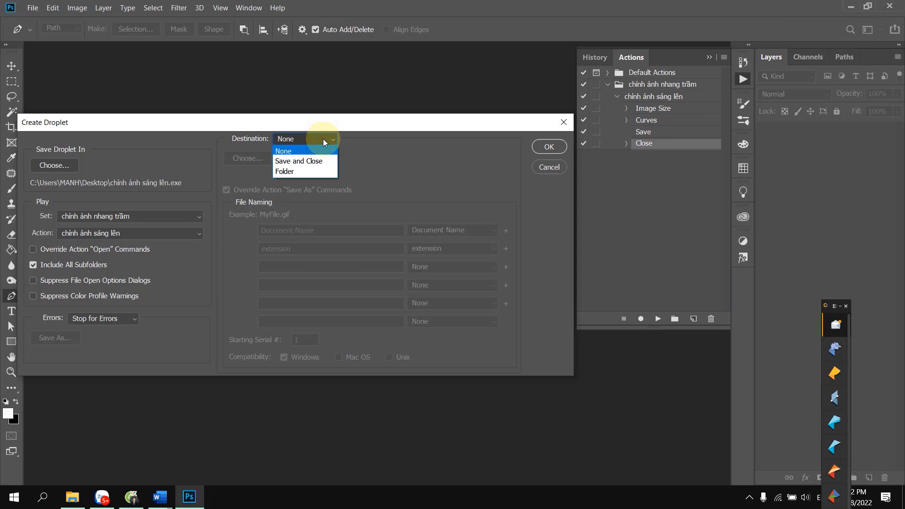
{"action": "left_click", "coordinate": [297, 172]}
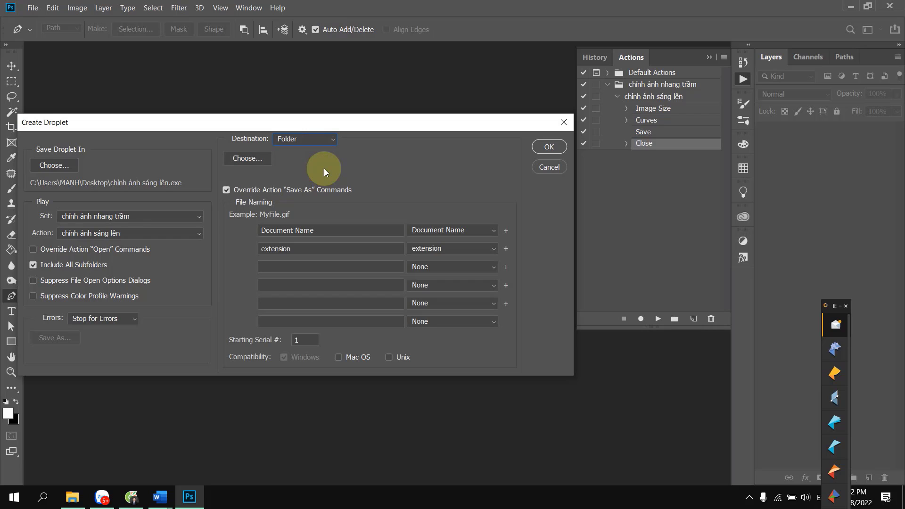
Set the droplet's output folder to Desktop\ảnh nhang trầm.
{"action": "left_click", "coordinate": [246, 160]}
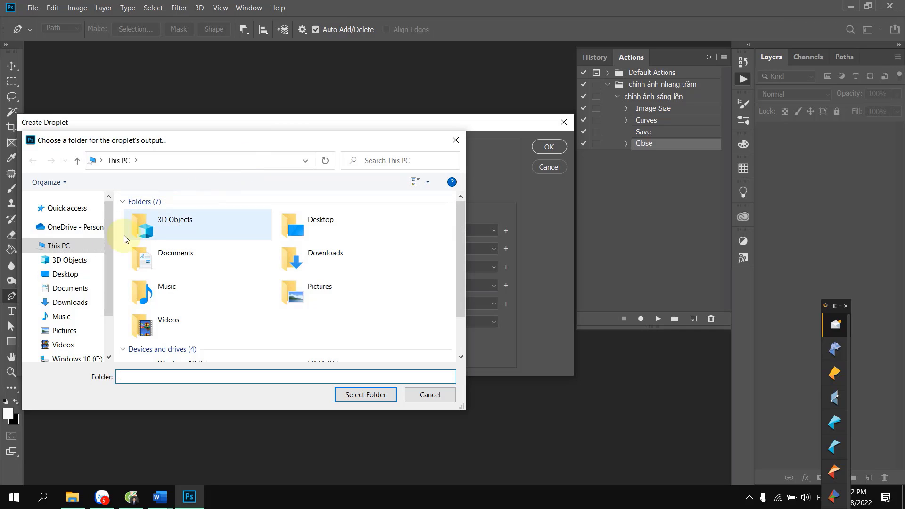
{"action": "left_click", "coordinate": [77, 277]}
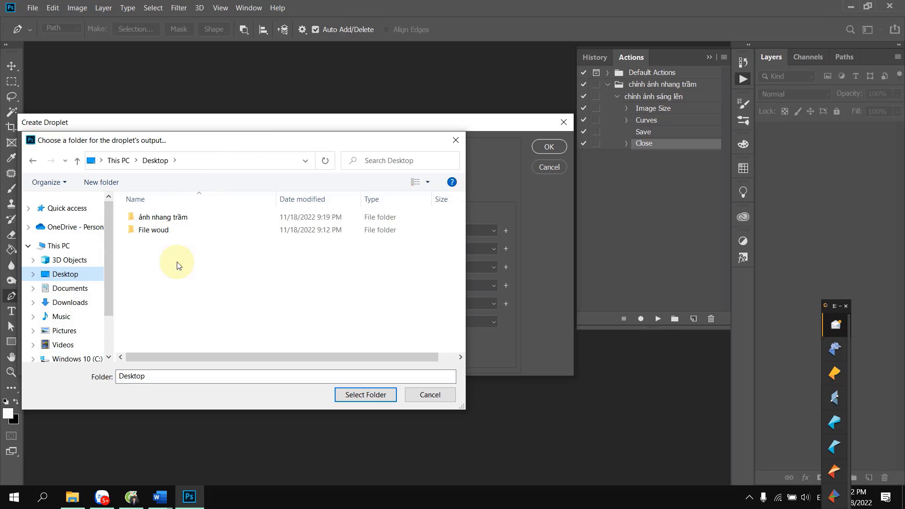
{"action": "double_click", "coordinate": [180, 220]}
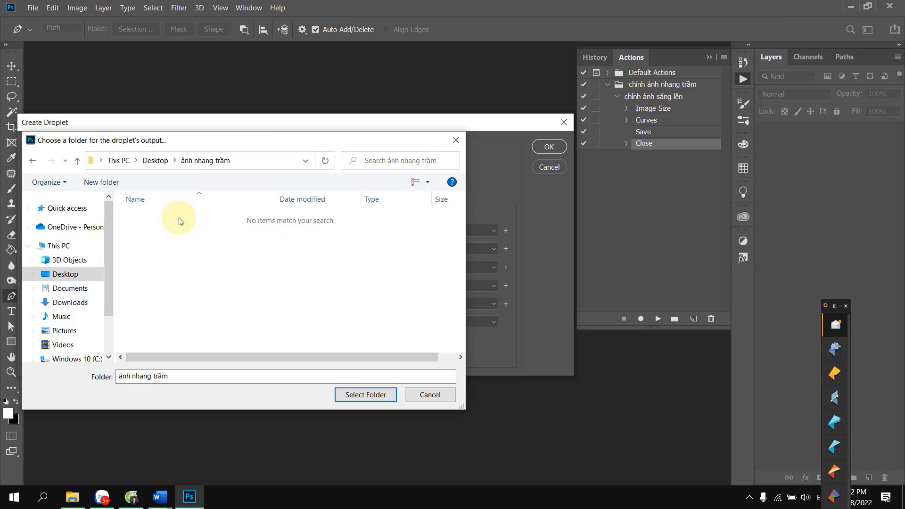
{"action": "left_click", "coordinate": [77, 161]}
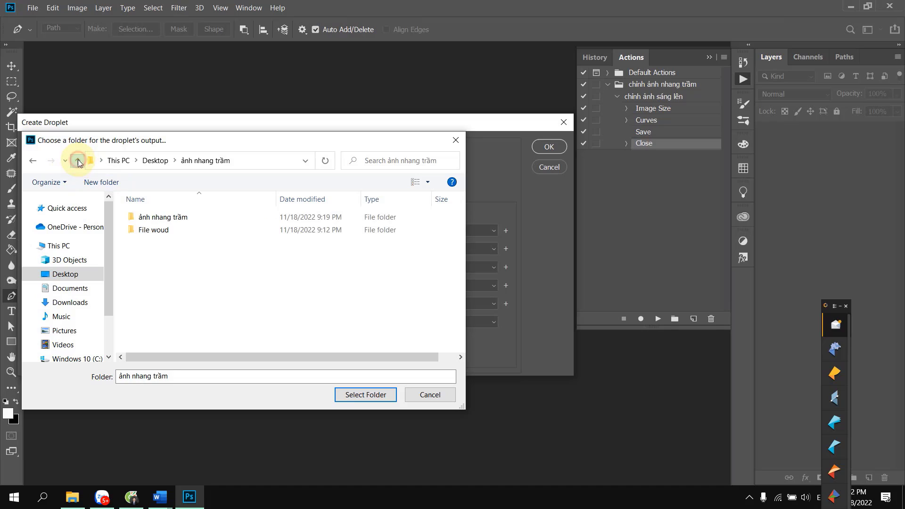
{"action": "left_click", "coordinate": [157, 220]}
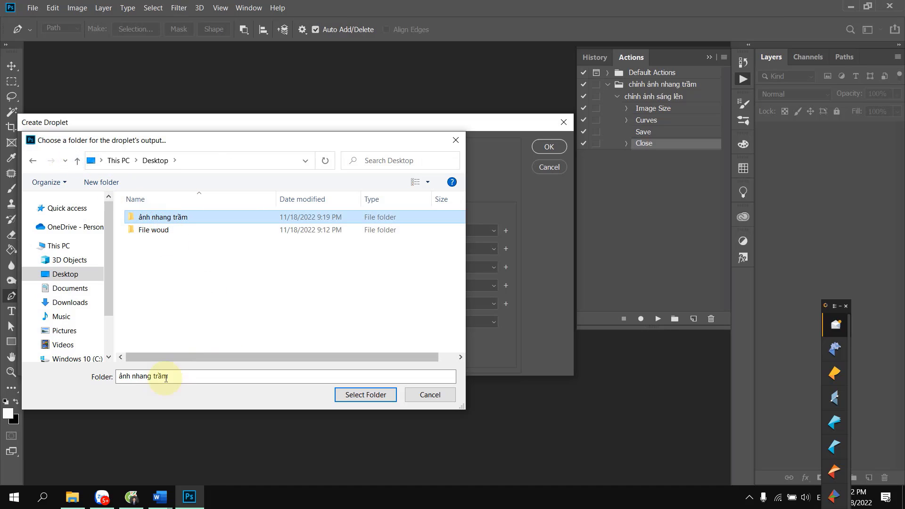
{"action": "left_click", "coordinate": [361, 397]}
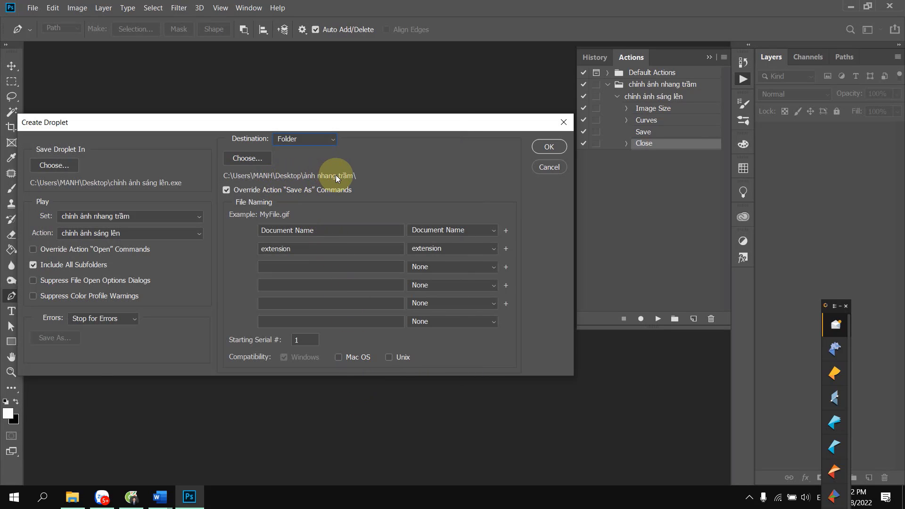
Keep Override Action 'Save As' Commands checked and dismiss its notice.
{"action": "left_click", "coordinate": [226, 188]}
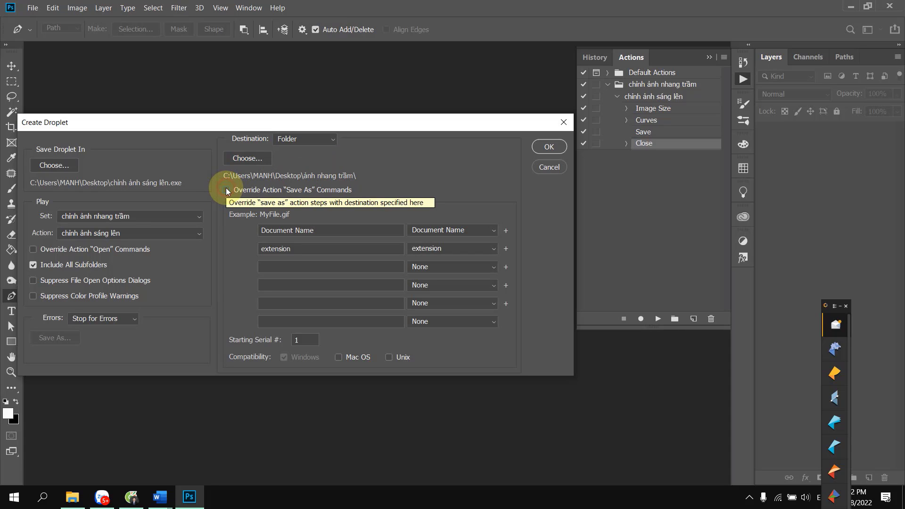
{"action": "left_click", "coordinate": [226, 190]}
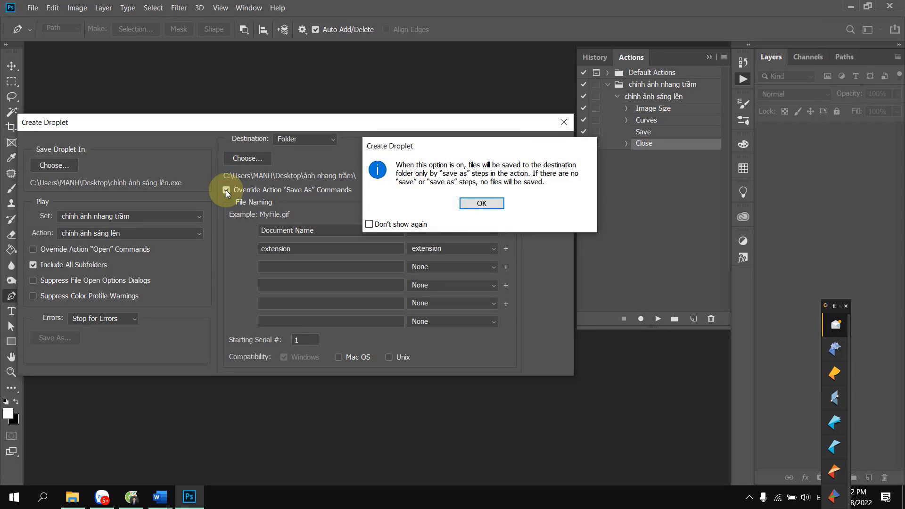
{"action": "left_click", "coordinate": [482, 208]}
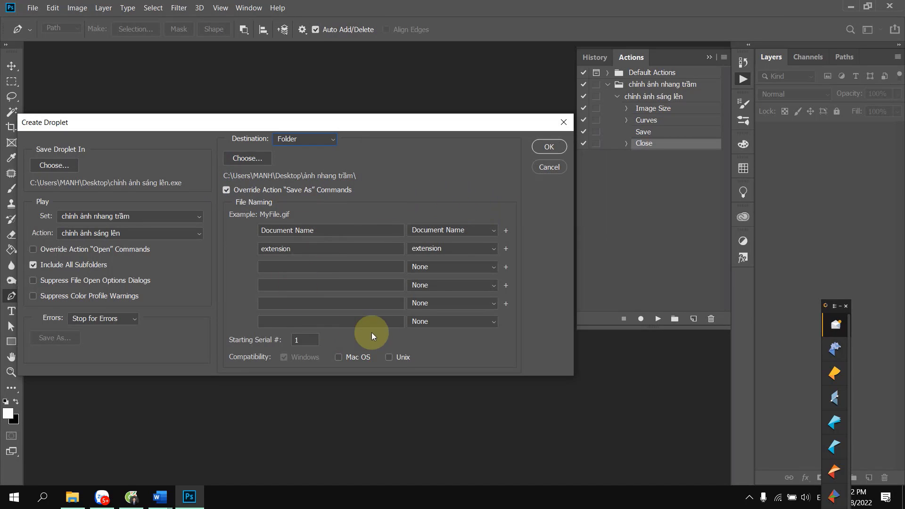
Create the droplet and place its desktop icon right beside the ảnh nhang trầm folder.
{"action": "left_click", "coordinate": [549, 147]}
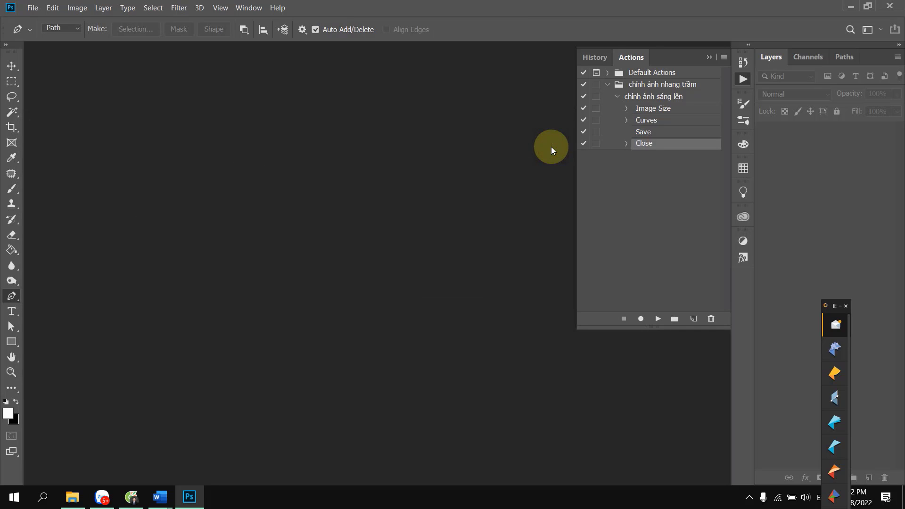
{"action": "left_click", "coordinate": [850, 10]}
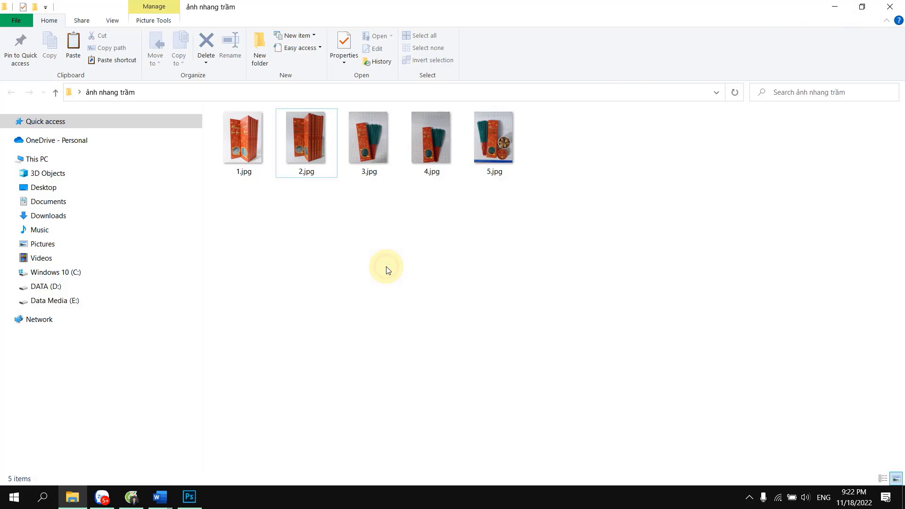
{"action": "left_click", "coordinate": [826, 5]}
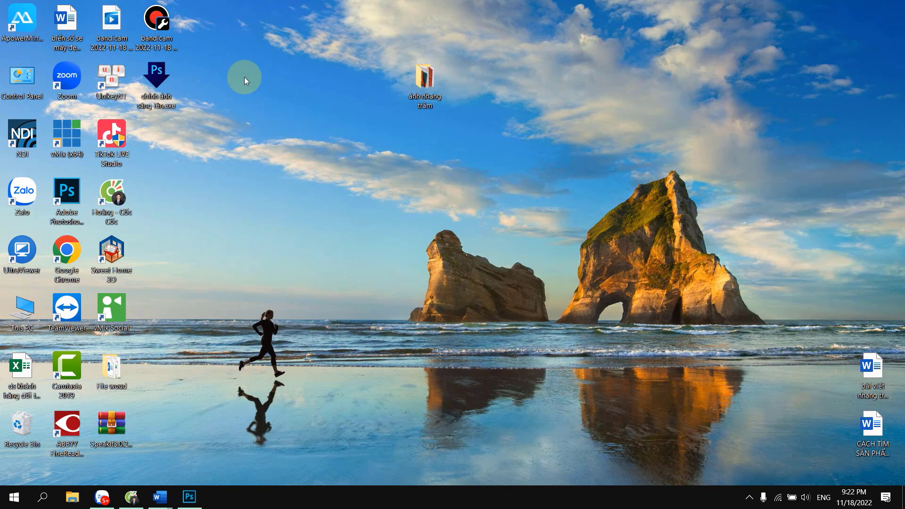
{"action": "left_click_drag", "start_coordinate": [158, 84], "coordinate": [377, 83]}
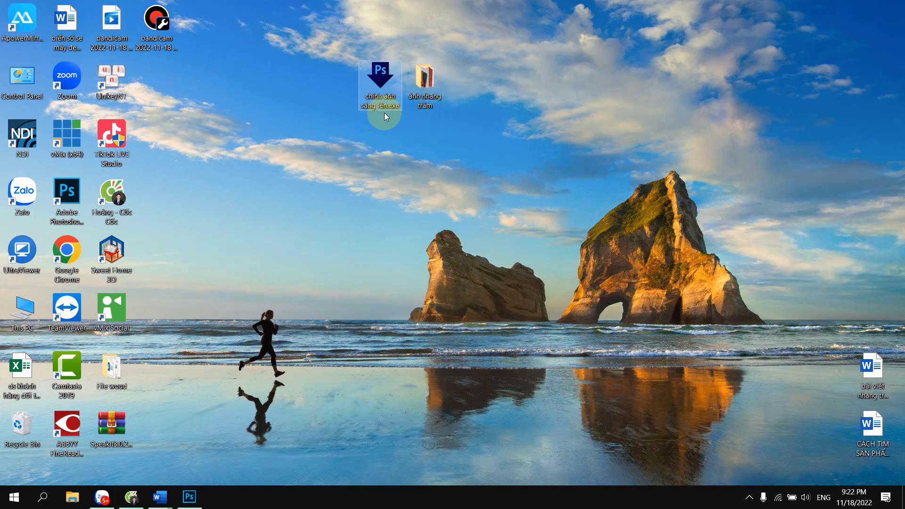
{"action": "mouse_move", "coordinate": [386, 78]}
{"action": "left_mouse_down"}
{"action": "mouse_move", "coordinate": [352, 85]}
{"action": "mouse_move", "coordinate": [366, 84]}
{"action": "left_mouse_up"}
Delete 1.jpg from the ảnh nhang trầm folder, leaving 2.jpg to 5.jpg, then minimize Explorer.
{"action": "double_click", "coordinate": [424, 80]}
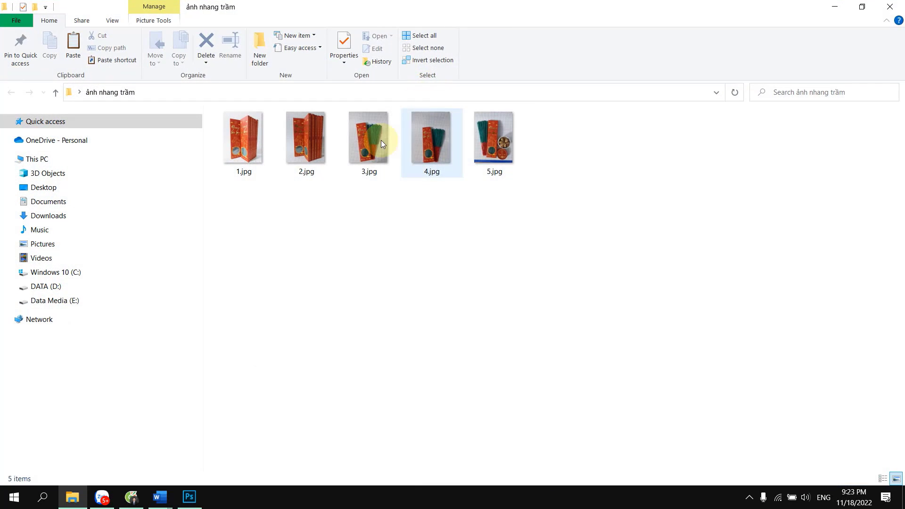
{"action": "mouse_move", "coordinate": [230, 193]}
{"action": "left_mouse_down"}
{"action": "mouse_move", "coordinate": [551, 166]}
{"action": "mouse_move", "coordinate": [555, 147]}
{"action": "left_mouse_up"}
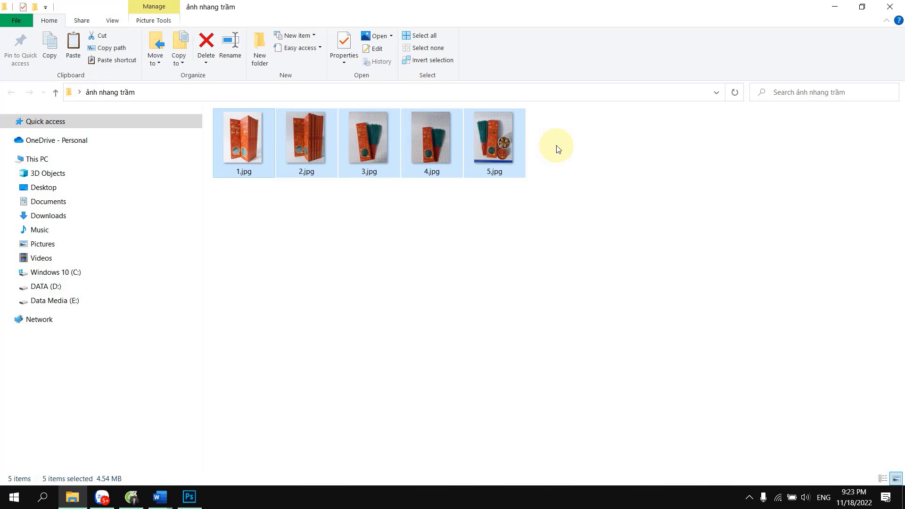
{"action": "left_click", "coordinate": [601, 178]}
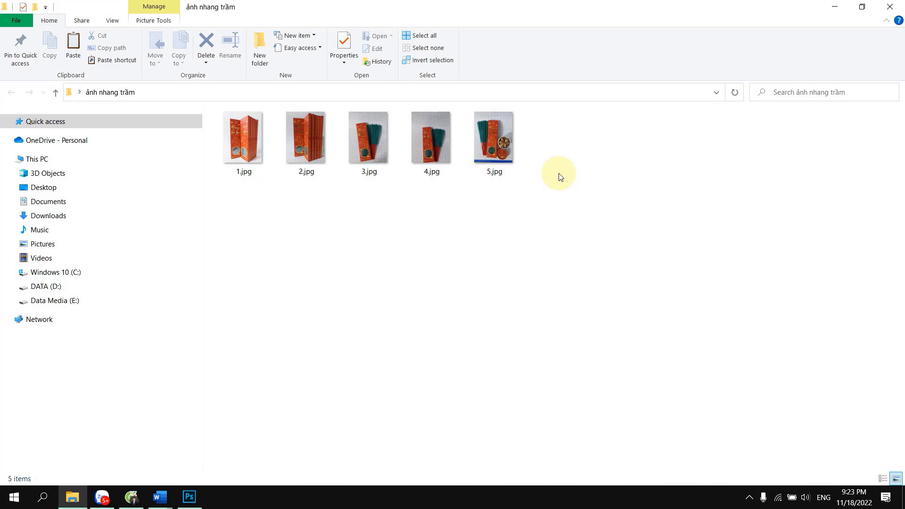
{"action": "left_click", "coordinate": [251, 147]}
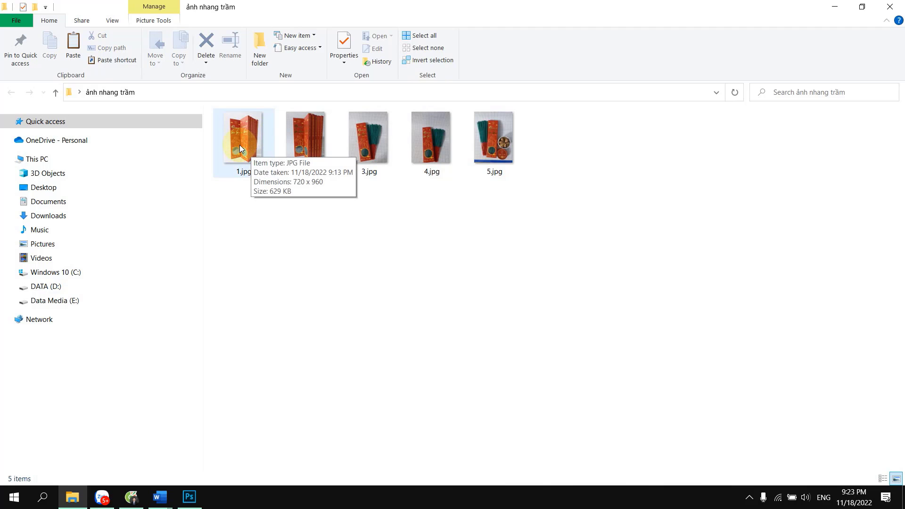
{"action": "right_click", "coordinate": [241, 148]}
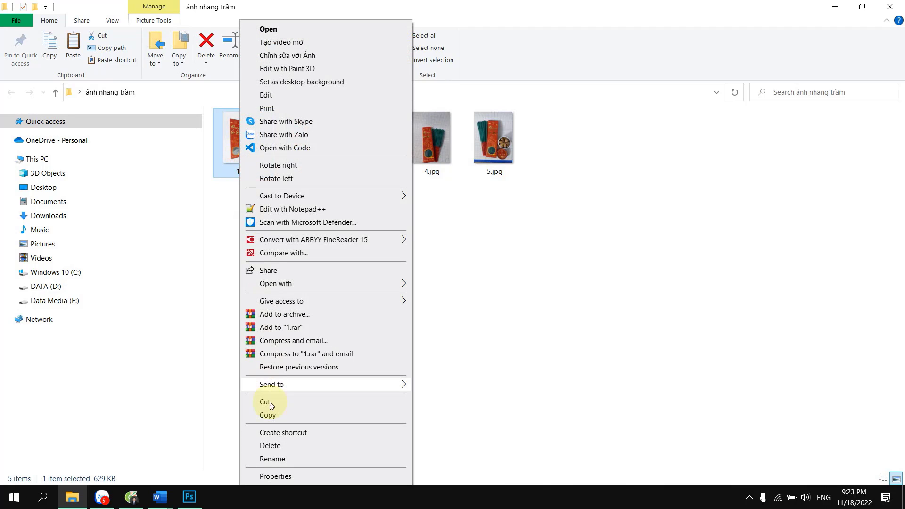
{"action": "left_click", "coordinate": [270, 446]}
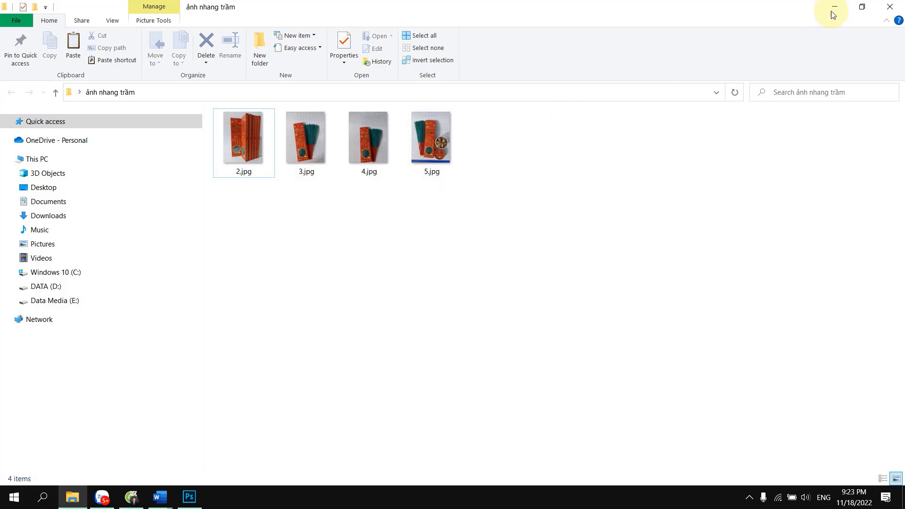
{"action": "left_click", "coordinate": [890, 8]}
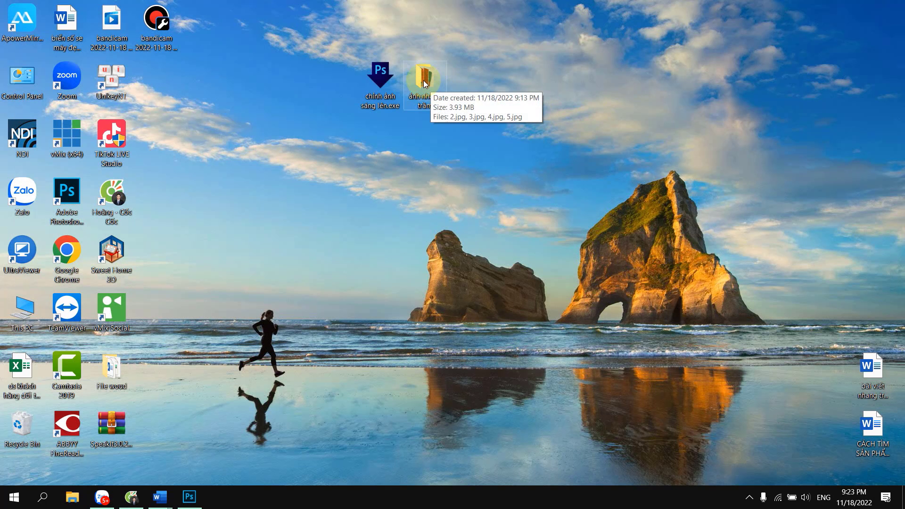
Drop the ảnh nhang trầm folder onto the chỉnh ảnh sáng lên.exe droplet and watch Photoshop process it.
{"action": "mouse_move", "coordinate": [424, 81]}
{"action": "left_mouse_down"}
{"action": "mouse_move", "coordinate": [391, 40]}
{"action": "mouse_move", "coordinate": [381, 82]}
{"action": "left_mouse_up"}
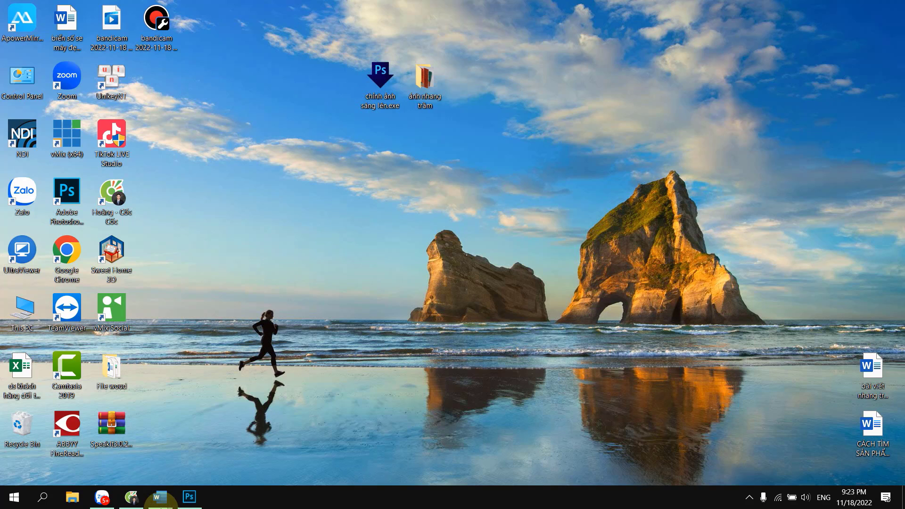
{"action": "left_click", "coordinate": [189, 497]}
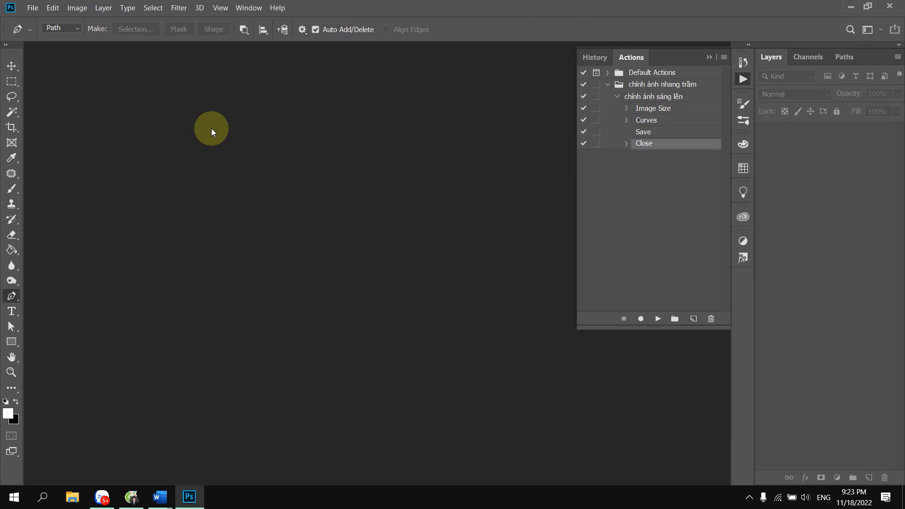
{"action": "left_click", "coordinate": [853, 8]}
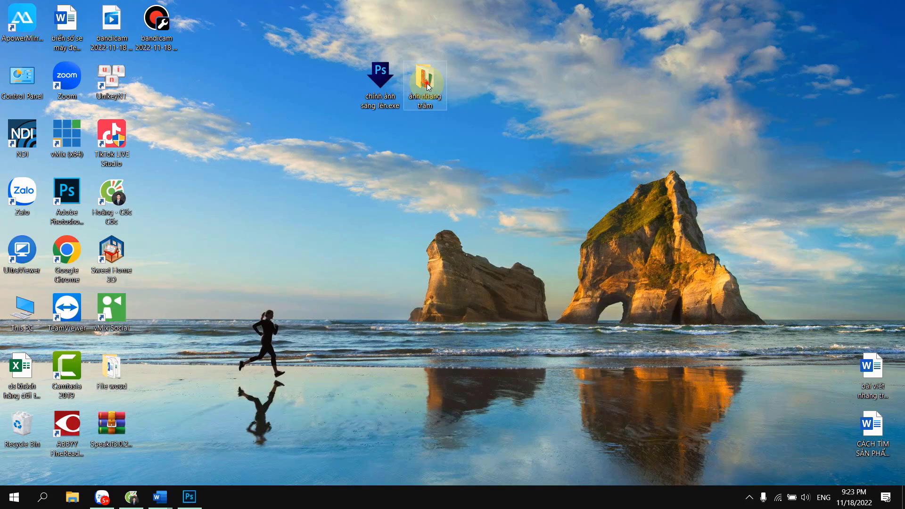
Preview the processed 2.jpg in Photos, close it, then browse to the Data Media (E:) drive.
{"action": "double_click", "coordinate": [427, 84]}
{"action": "left_click", "coordinate": [252, 132]}
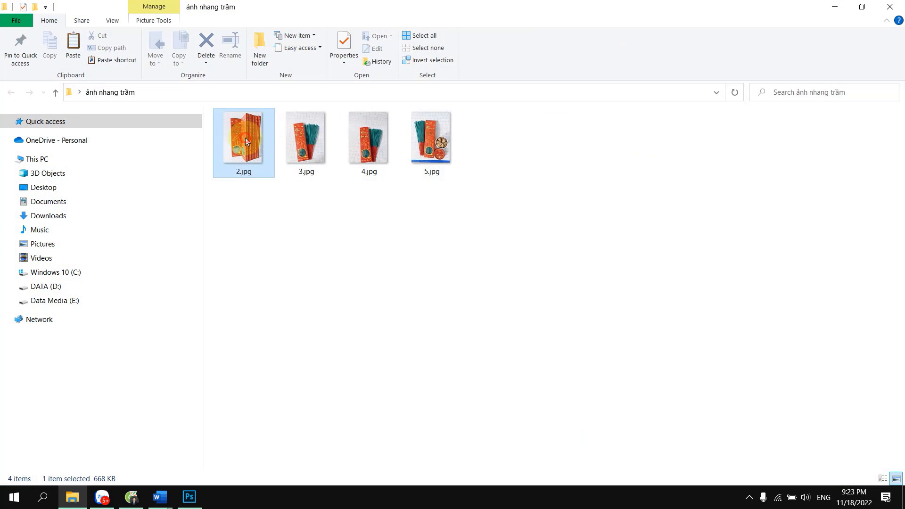
{"action": "double_click", "coordinate": [245, 138]}
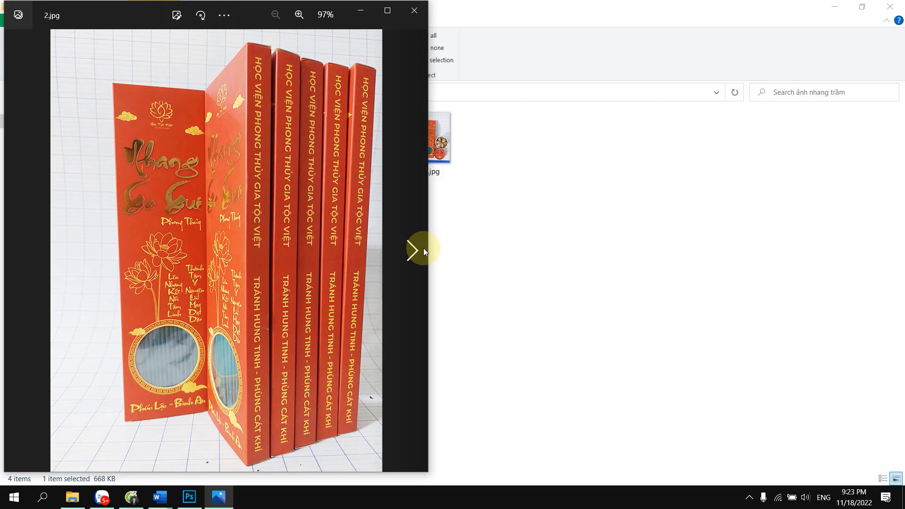
{"action": "left_click_drag", "start_coordinate": [119, 13], "coordinate": [440, 5]}
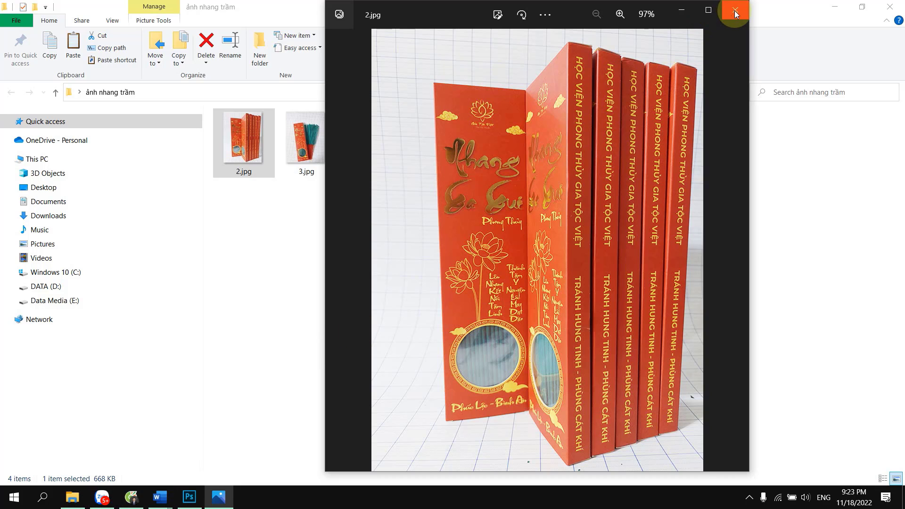
{"action": "left_click", "coordinate": [734, 10]}
{"action": "left_click", "coordinate": [48, 301]}
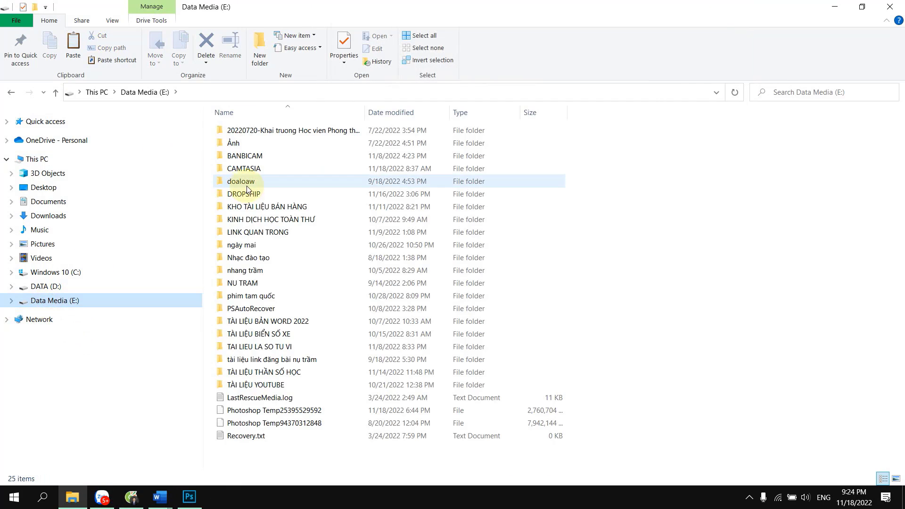
Copy an original photo from KHO TÀI LIỆU BÁN HÀNG\ảnh nhang trầm review\mới.
{"action": "double_click", "coordinate": [263, 205]}
{"action": "double_click", "coordinate": [244, 157]}
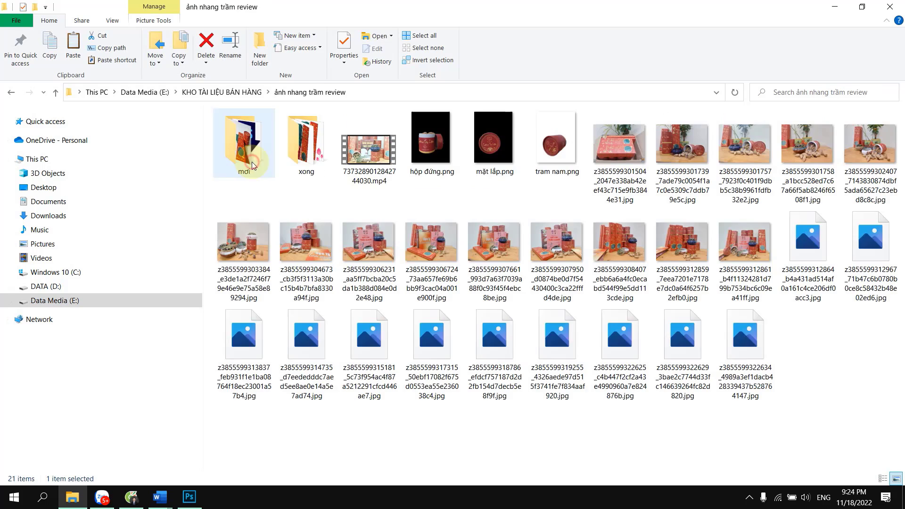
{"action": "double_click", "coordinate": [243, 161]}
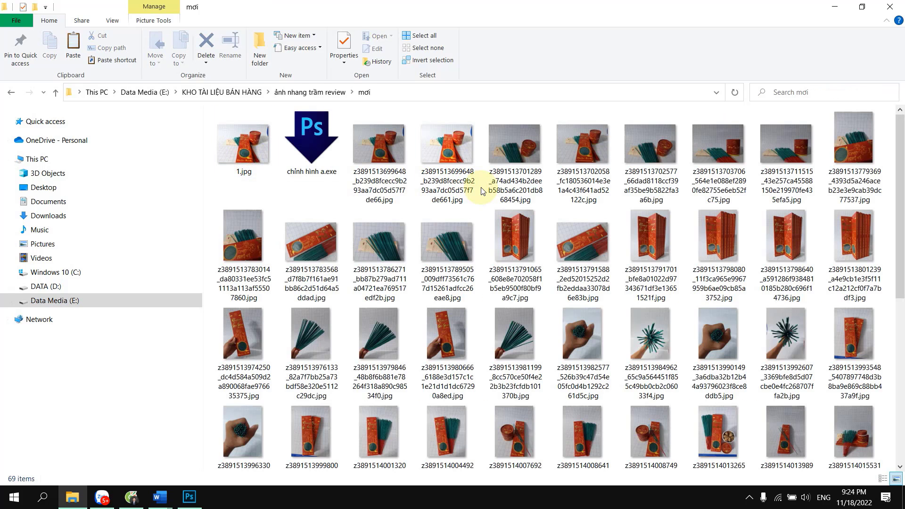
{"action": "right_click", "coordinate": [523, 244]}
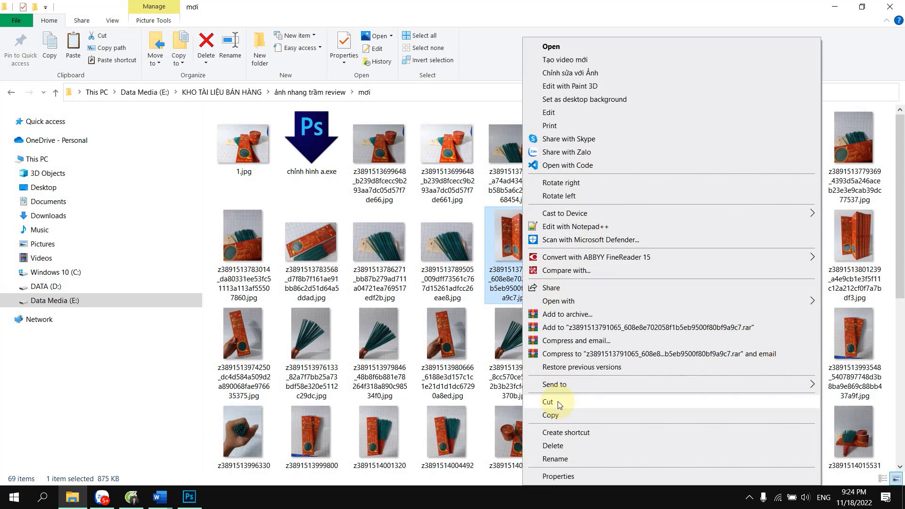
{"action": "left_click", "coordinate": [559, 415]}
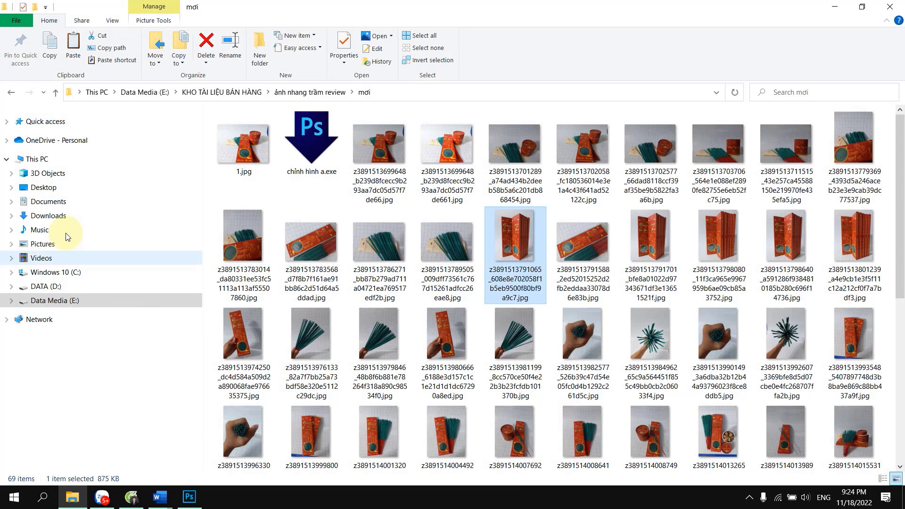
Paste the photo into Desktop\ảnh nhang trầm and rename it 1.jpg.
{"action": "left_click", "coordinate": [43, 187]}
{"action": "double_click", "coordinate": [251, 136]}
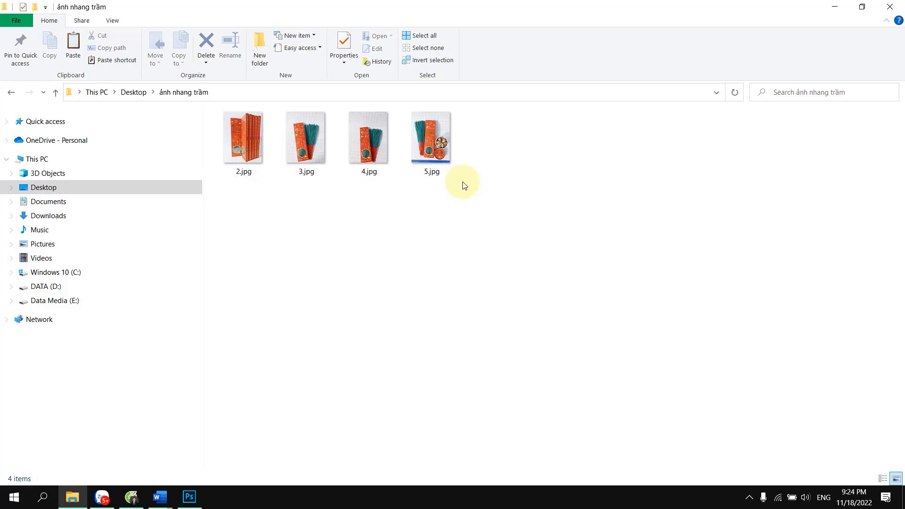
{"action": "right_click", "coordinate": [536, 145]}
{"action": "left_click", "coordinate": [565, 230]}
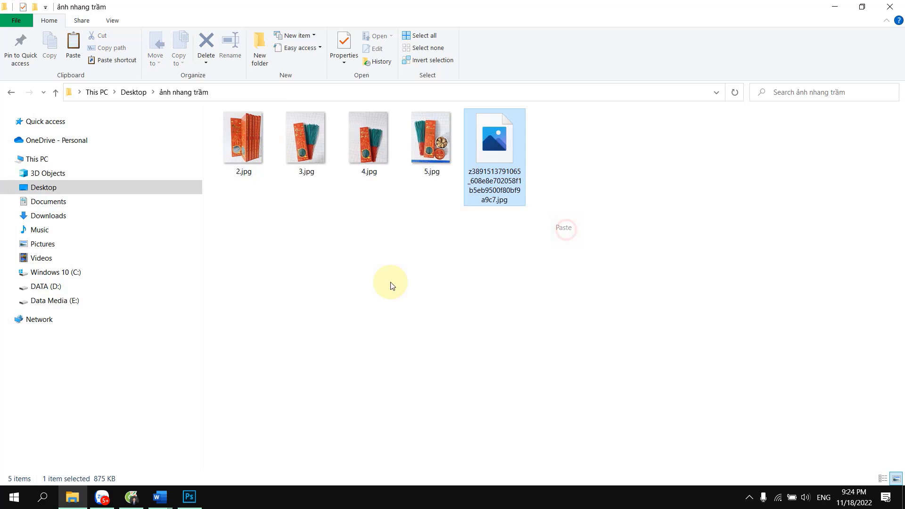
{"action": "right_click", "coordinate": [493, 172]}
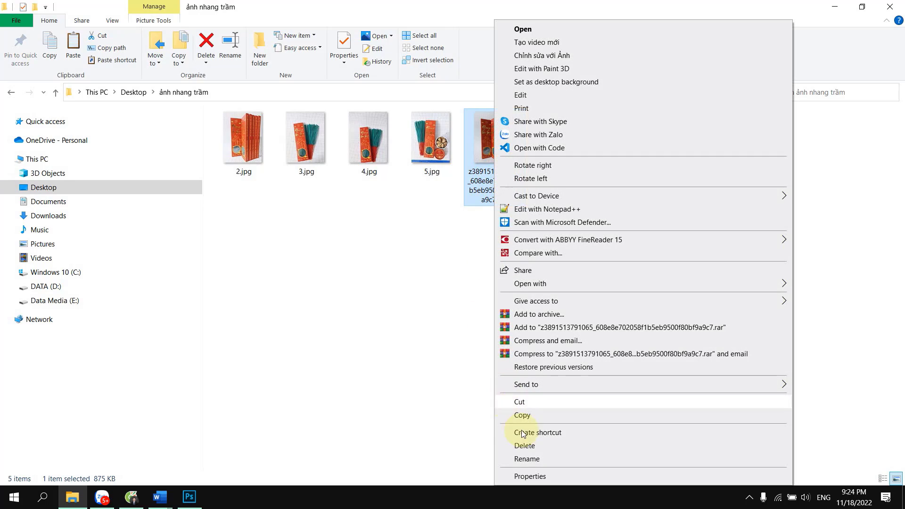
{"action": "left_click", "coordinate": [529, 459]}
{"action": "type", "text": "1"}
{"action": "left_click", "coordinate": [511, 345]}
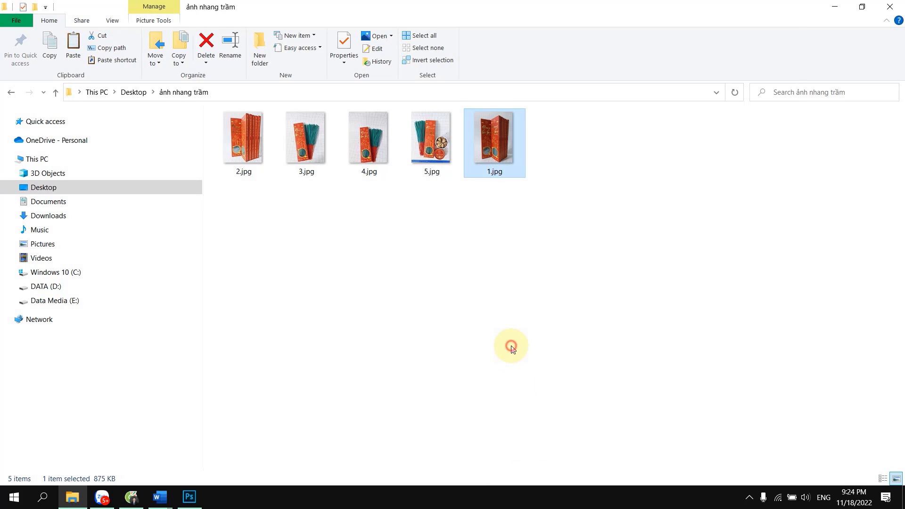
{"action": "double_click", "coordinate": [245, 152]}
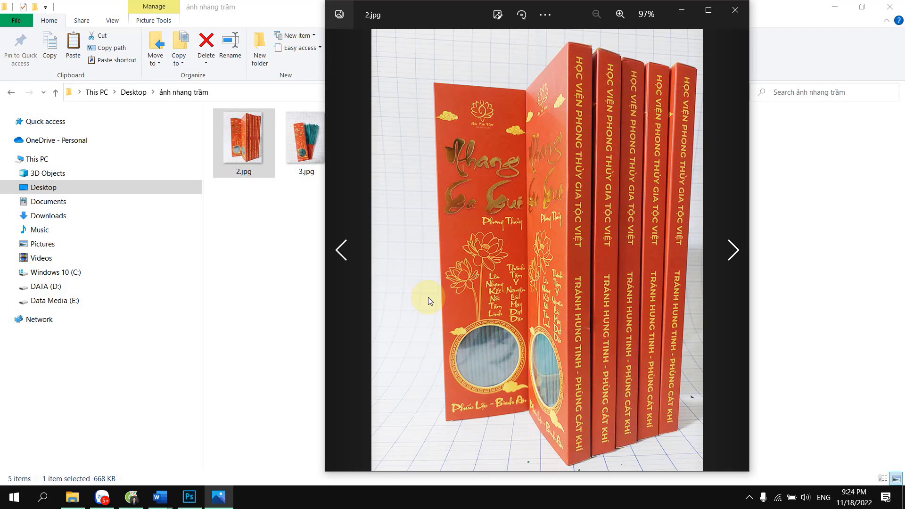
{"action": "left_click", "coordinate": [722, 251]}
{"action": "left_click", "coordinate": [731, 249]}
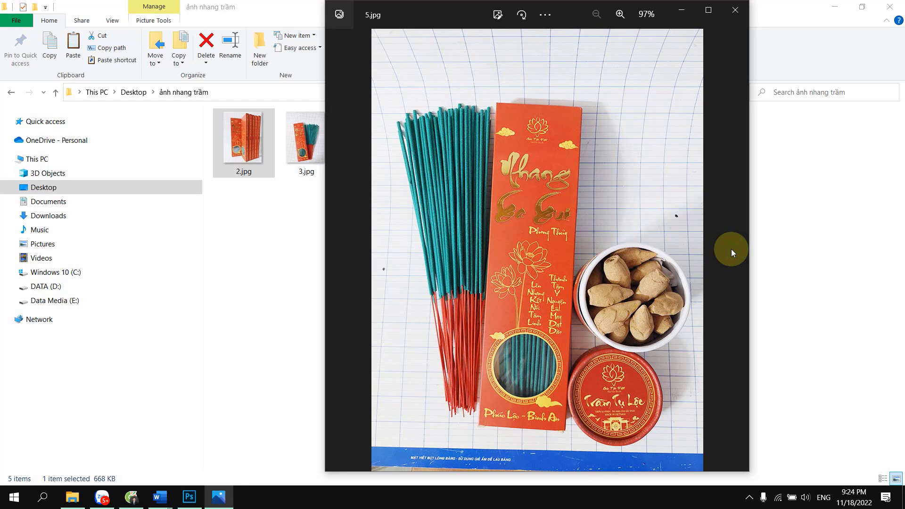
{"action": "left_click", "coordinate": [343, 248]}
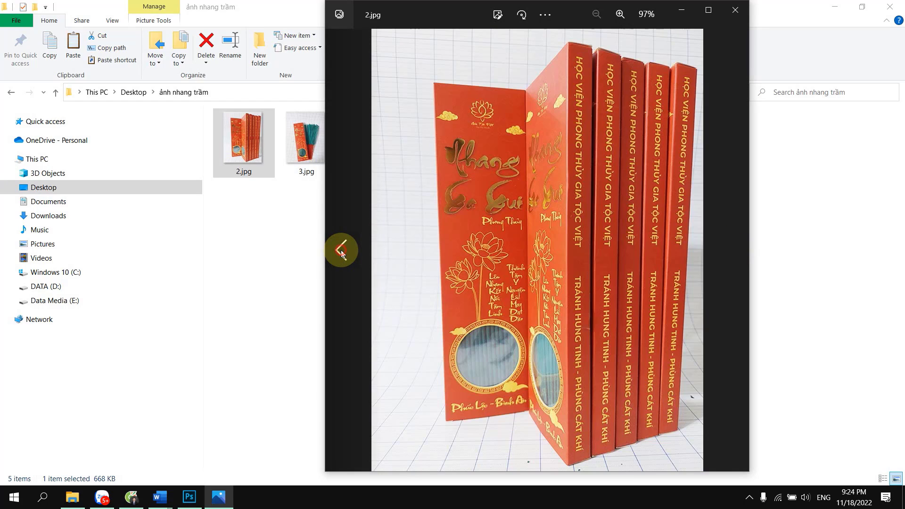
{"action": "left_click", "coordinate": [341, 250]}
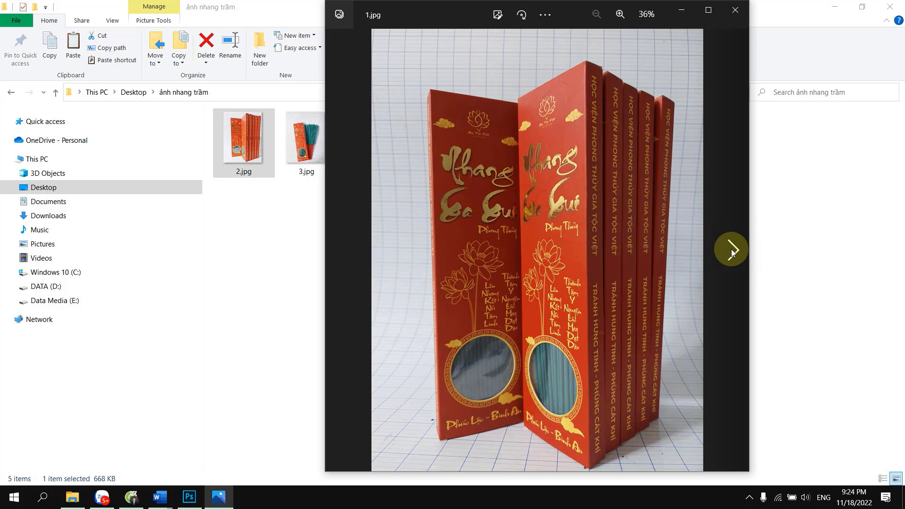
{"action": "left_click", "coordinate": [731, 249]}
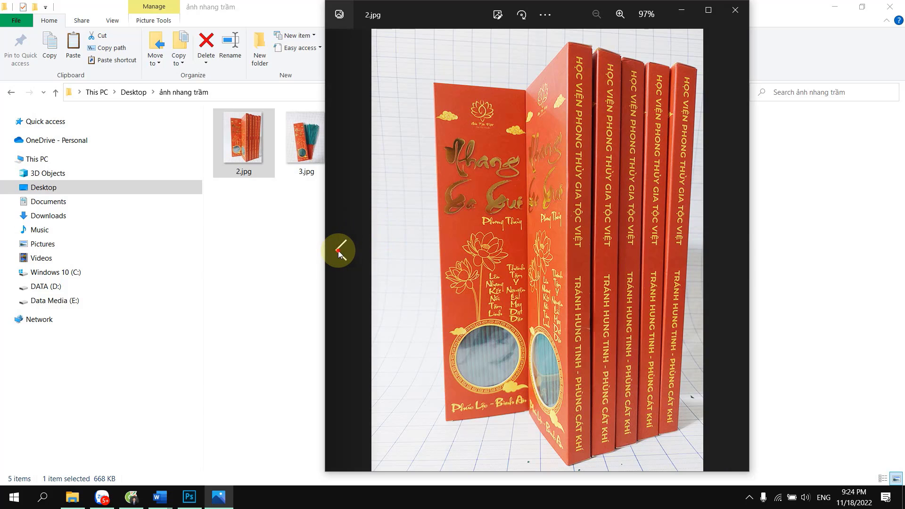
{"action": "left_click", "coordinate": [338, 252]}
{"action": "left_click", "coordinate": [735, 255]}
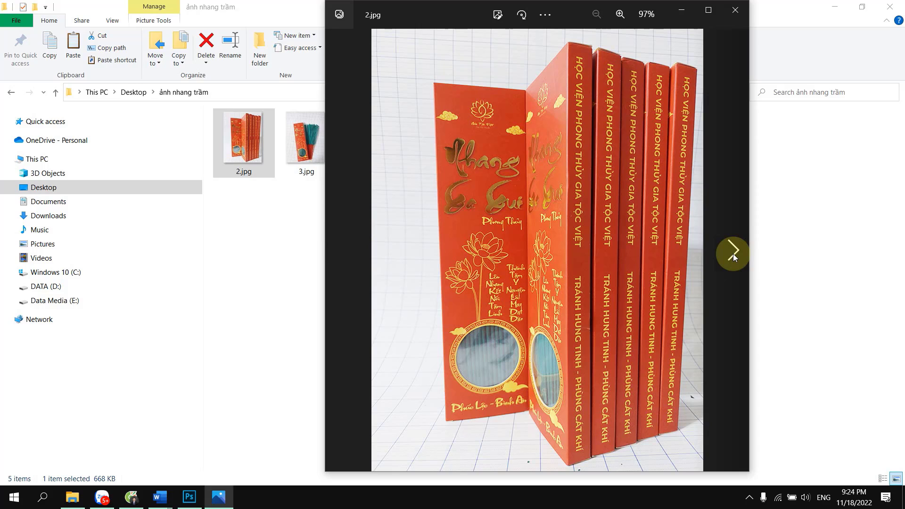
{"action": "left_click", "coordinate": [734, 11]}
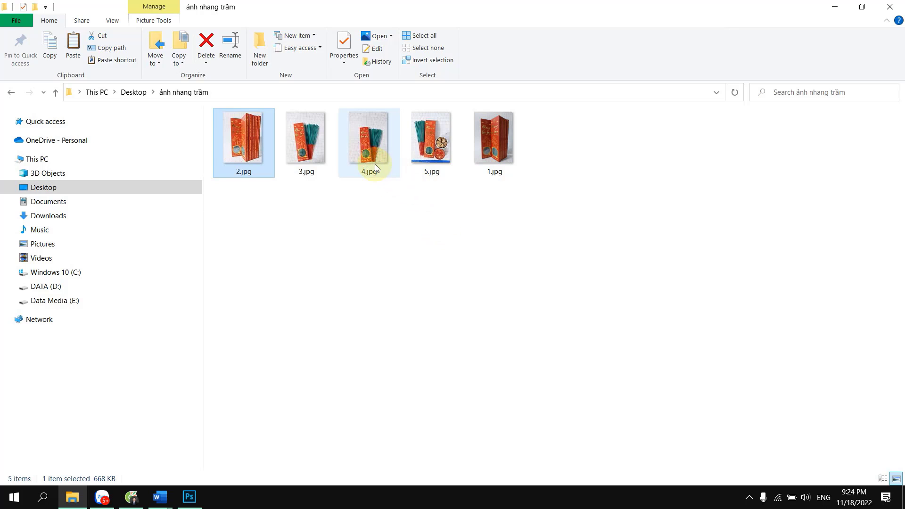
{"action": "double_click", "coordinate": [426, 152]}
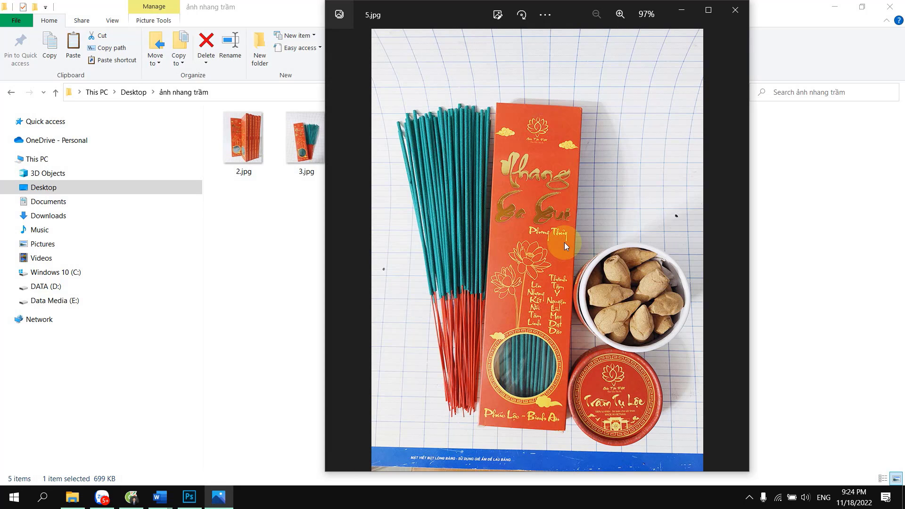
{"action": "left_click", "coordinate": [733, 13]}
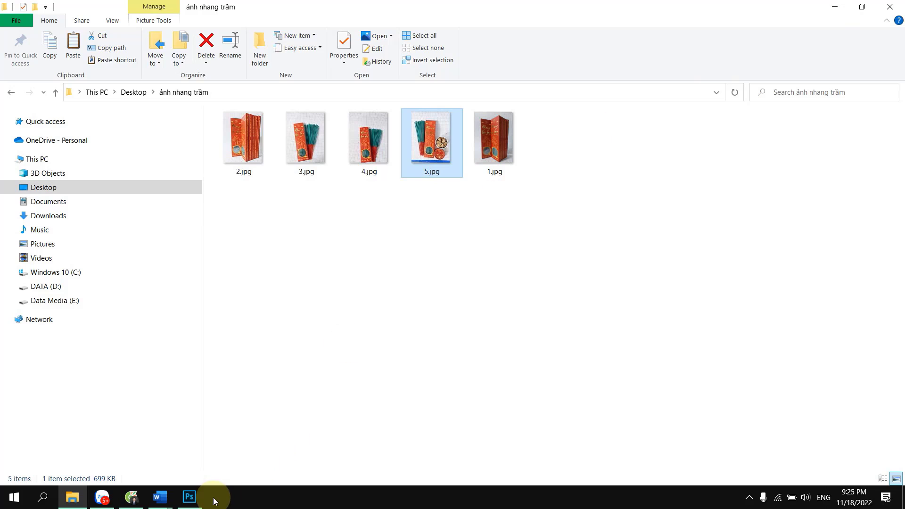
Bring Photoshop to the front and collapse the History/Actions panel.
{"action": "left_click", "coordinate": [189, 496]}
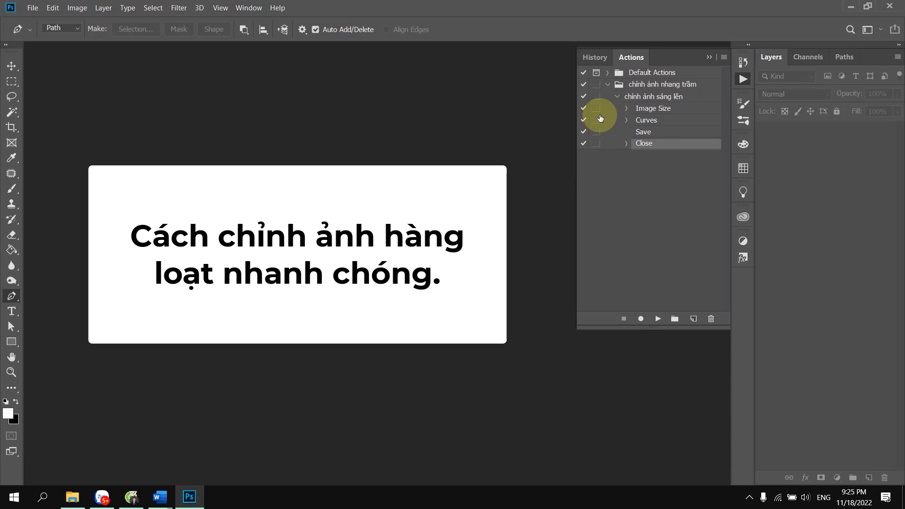
{"action": "left_click", "coordinate": [714, 60]}
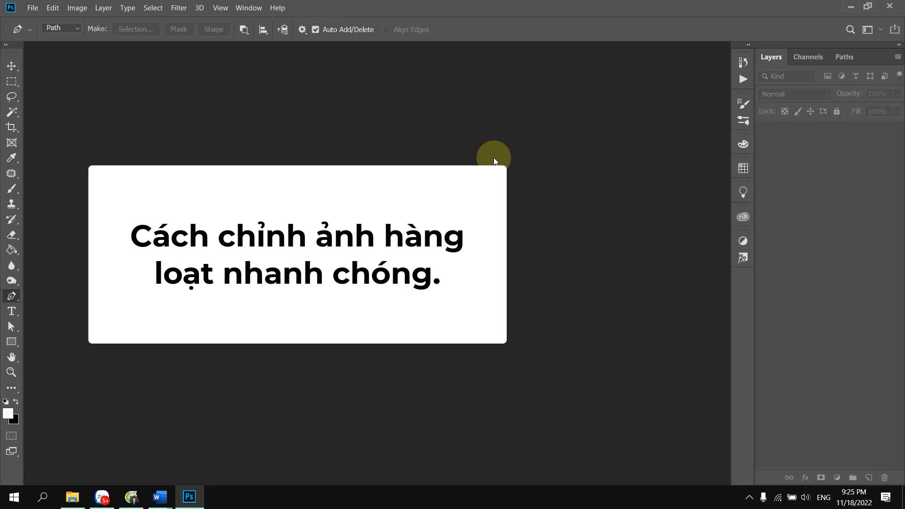
Open the processed 2.jpg in Photoshop by dragging it from the ảnh nhang trầm folder.
{"action": "left_click", "coordinate": [73, 497]}
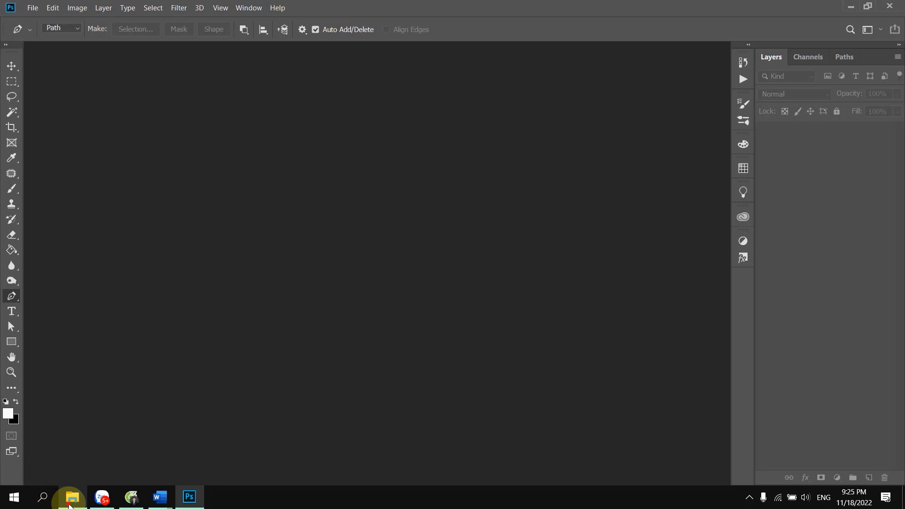
{"action": "mouse_move", "coordinate": [250, 149]}
{"action": "left_mouse_down"}
{"action": "mouse_move", "coordinate": [193, 501]}
{"action": "mouse_move", "coordinate": [577, 325]}
{"action": "left_mouse_up"}
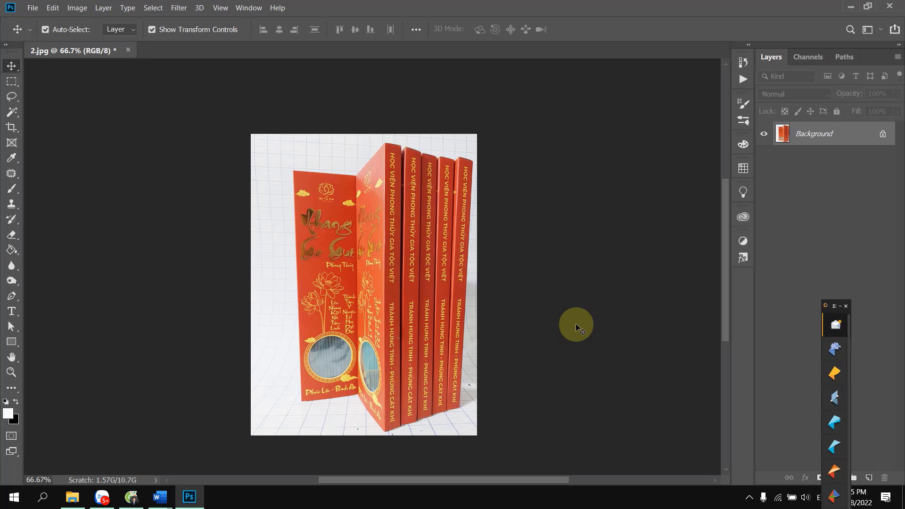